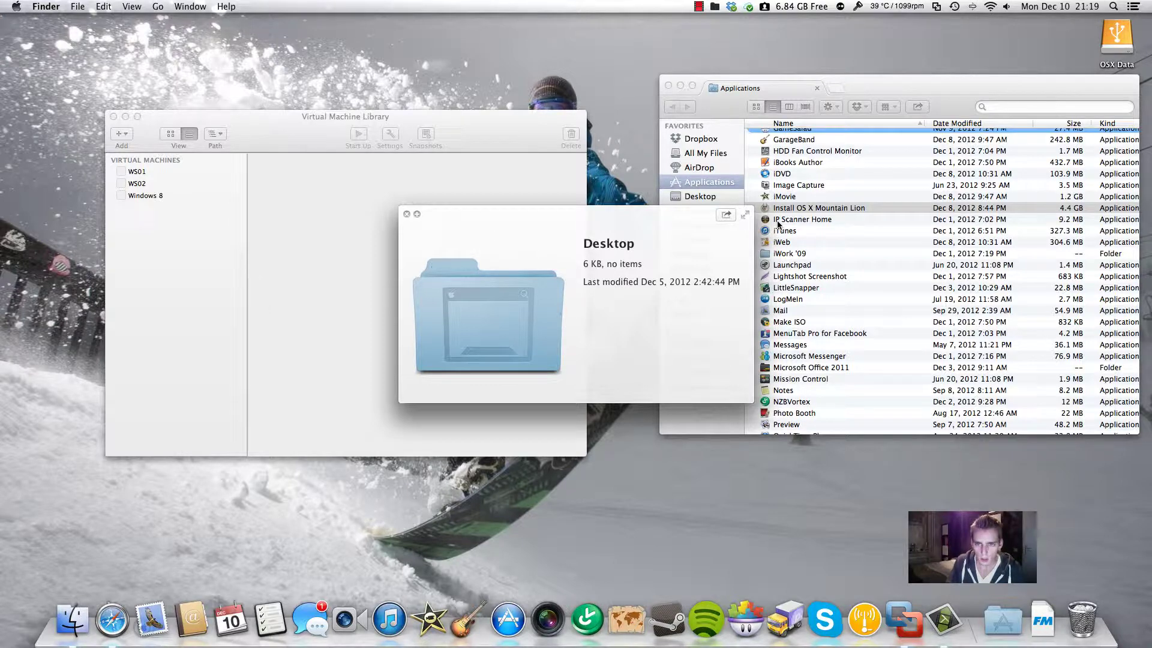
Bring the Virtual Machine Library listing WS01, WS02 and Windows 8 to the front
{"action": "left_click", "coordinate": [264, 127]}
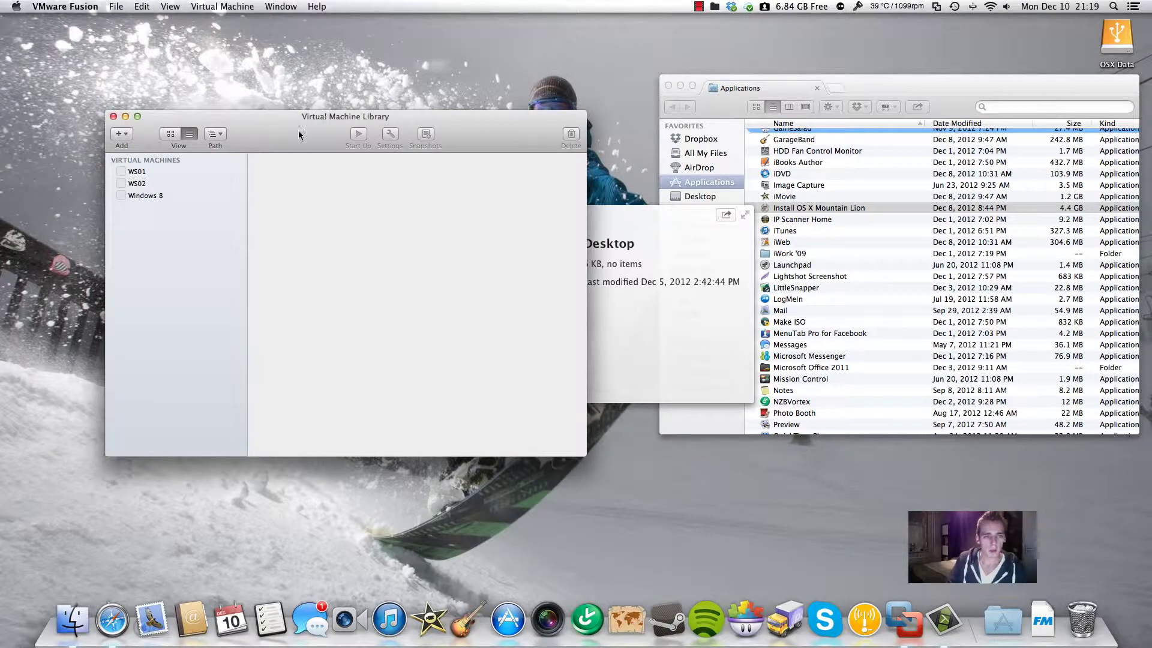
Create a new Mac OS X 10.8 64-bit VM from the Install OS X Mountain Lion installer, choosing Customize Settings
{"action": "left_click", "coordinate": [129, 137]}
{"action": "left_click", "coordinate": [135, 150]}
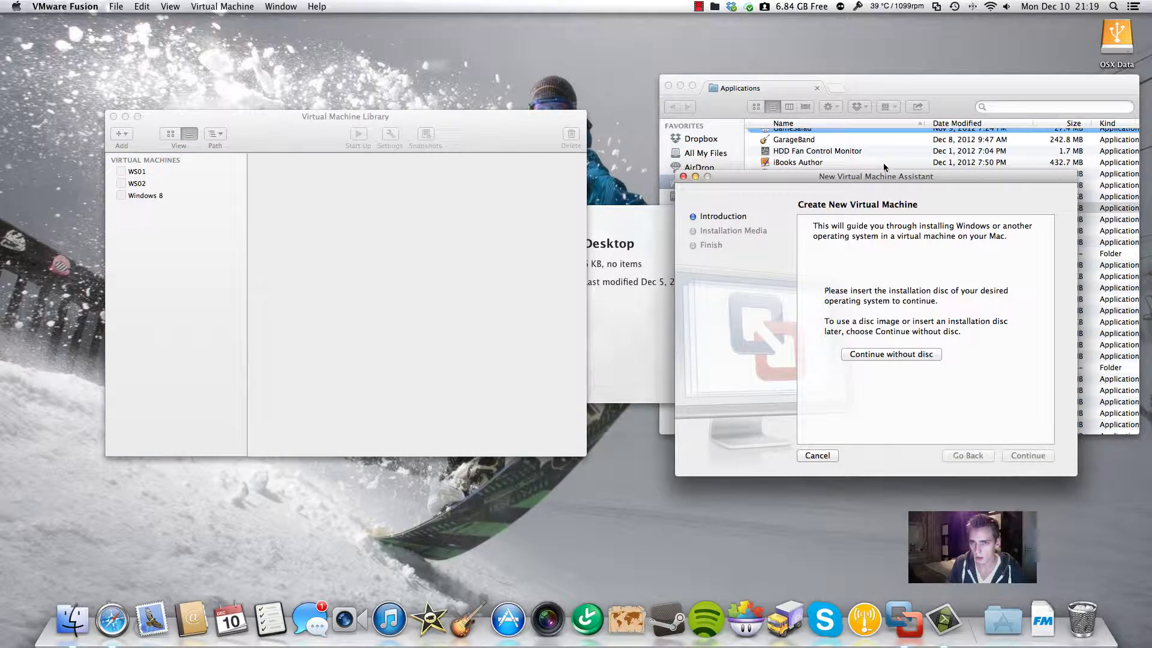
{"action": "left_click_drag", "start_coordinate": [884, 177], "coordinate": [450, 120]}
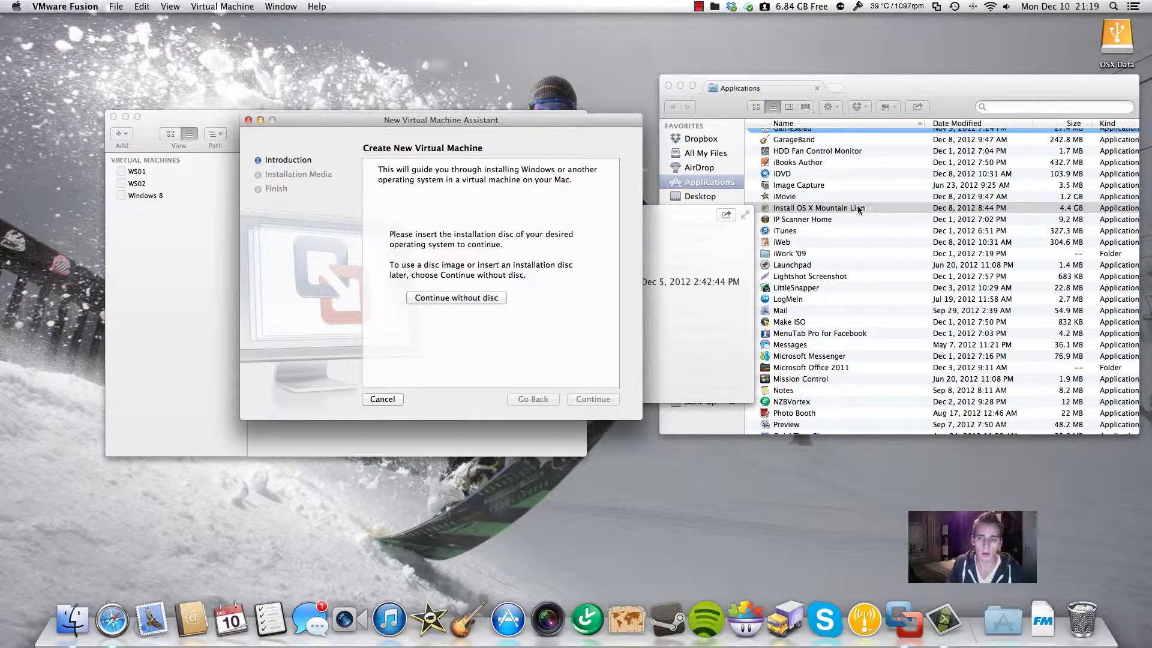
{"action": "left_click_drag", "start_coordinate": [856, 207], "coordinate": [487, 217]}
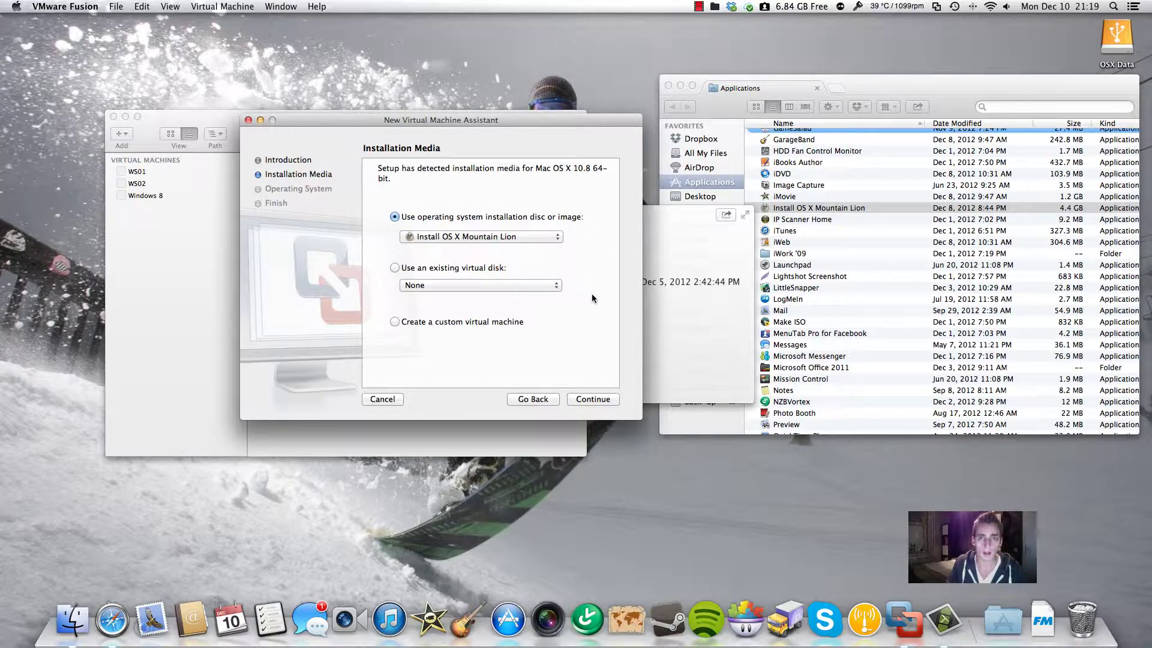
{"action": "left_click", "coordinate": [593, 399]}
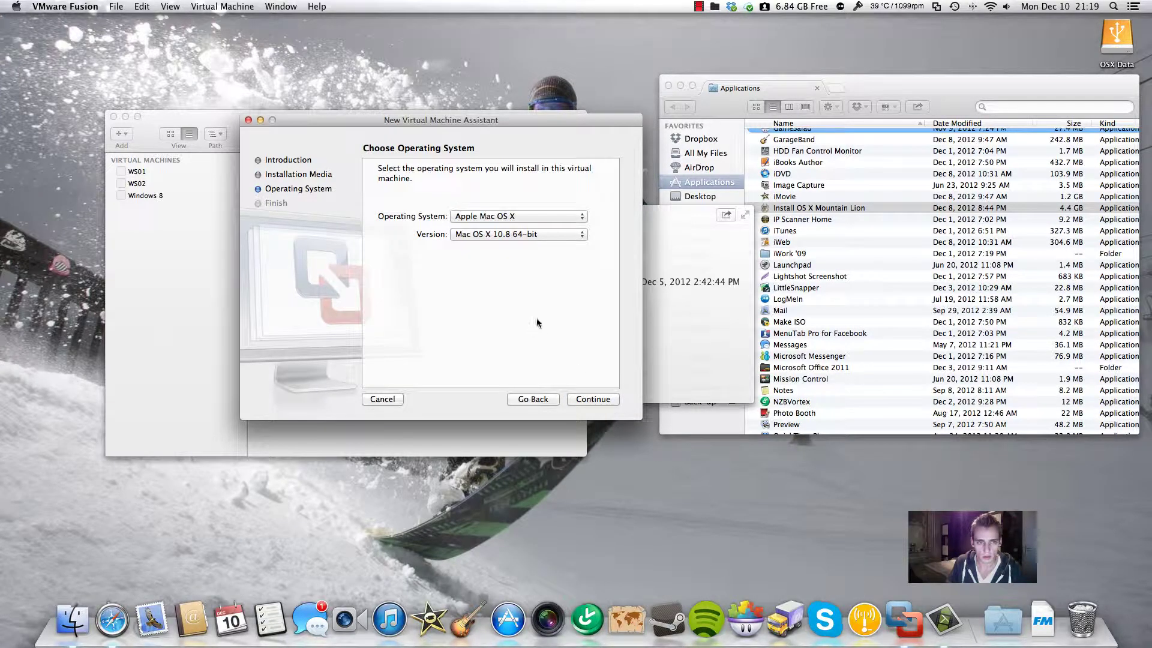
{"action": "left_click", "coordinate": [592, 399]}
{"action": "left_click", "coordinate": [503, 351]}
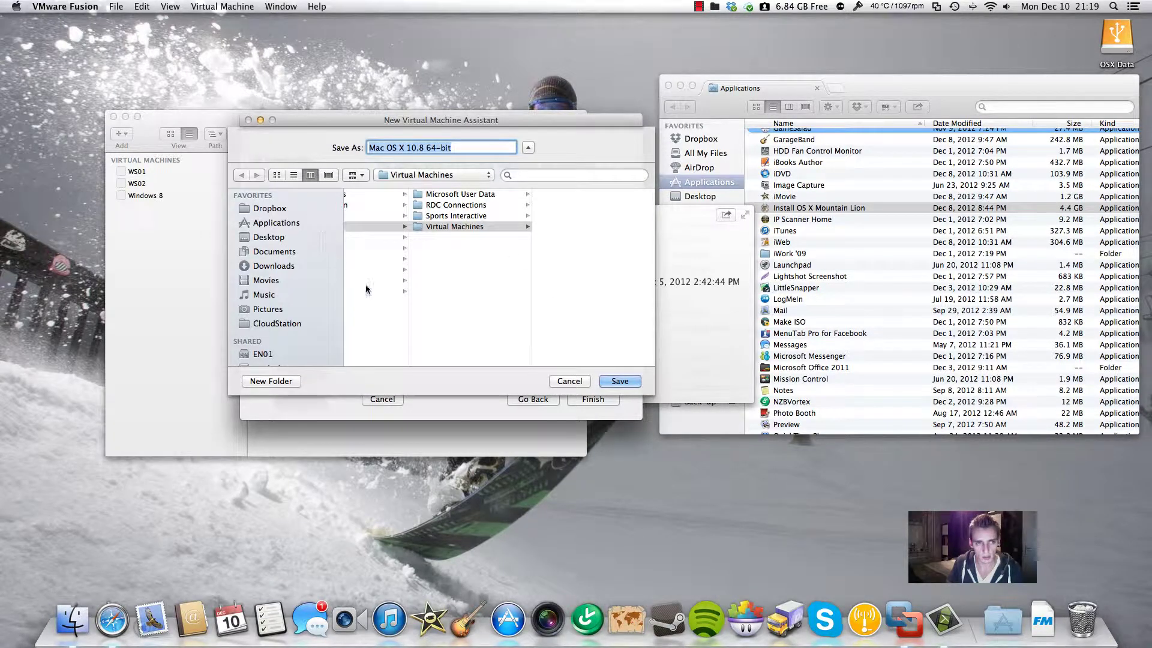
Save the VM into a new 'OSX Mountain lion' folder under OSX Data > VMware Windows
{"action": "scroll", "coordinate": [298, 306], "scroll_direction": "down", "scroll_amount": 5}
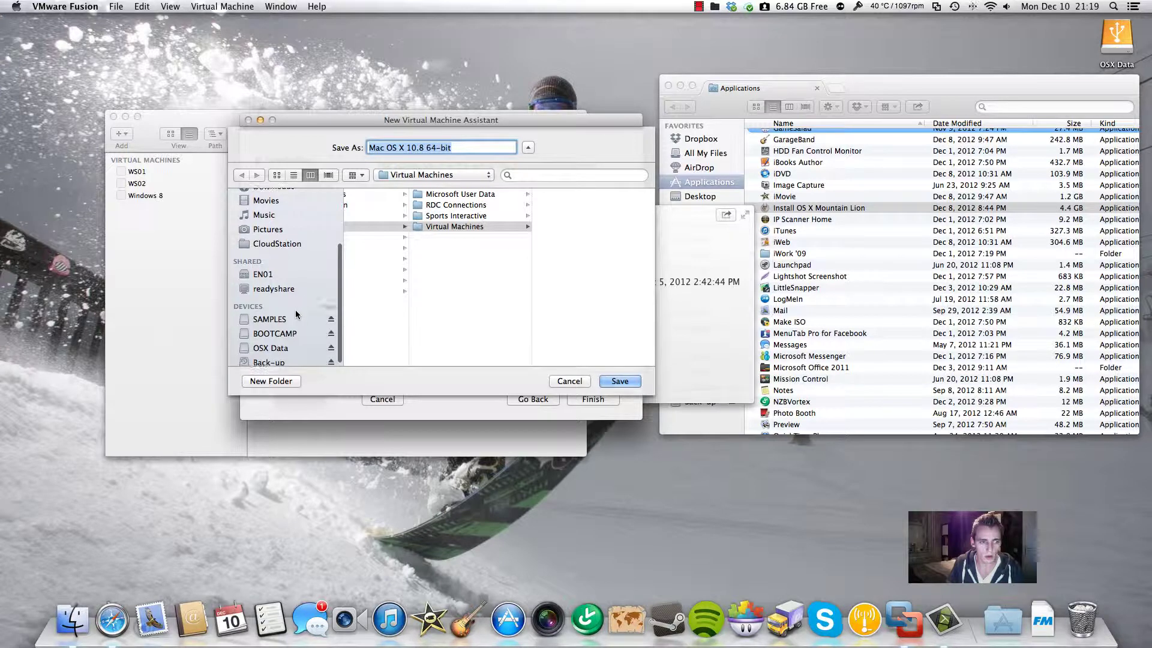
{"action": "left_click", "coordinate": [285, 346]}
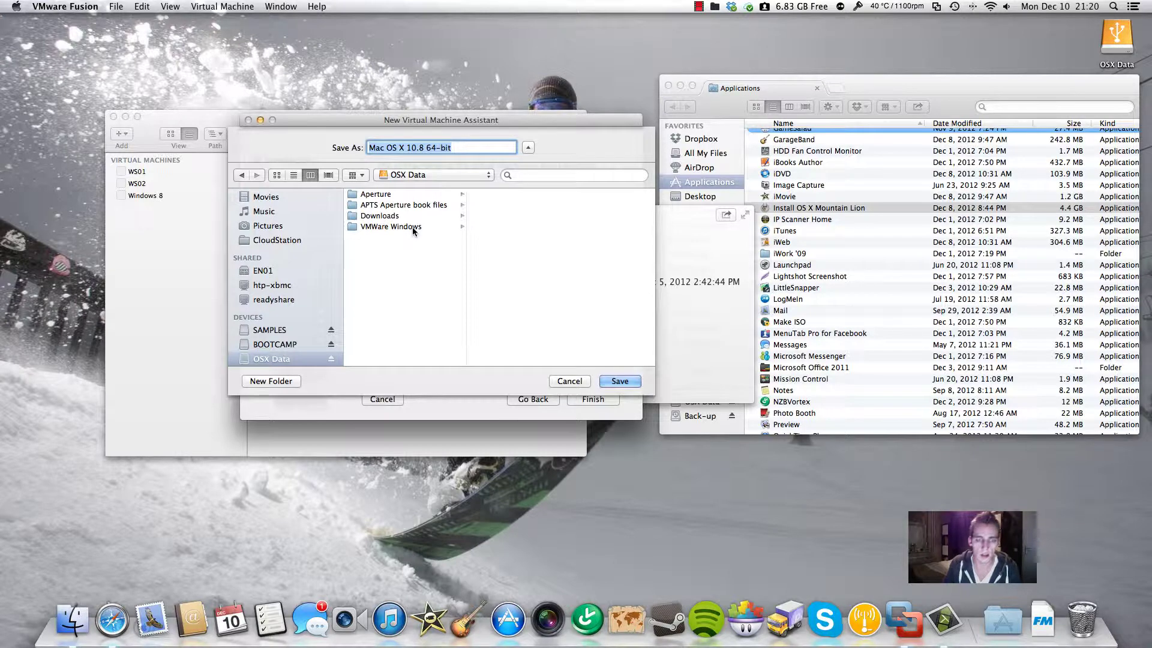
{"action": "left_click", "coordinate": [413, 226]}
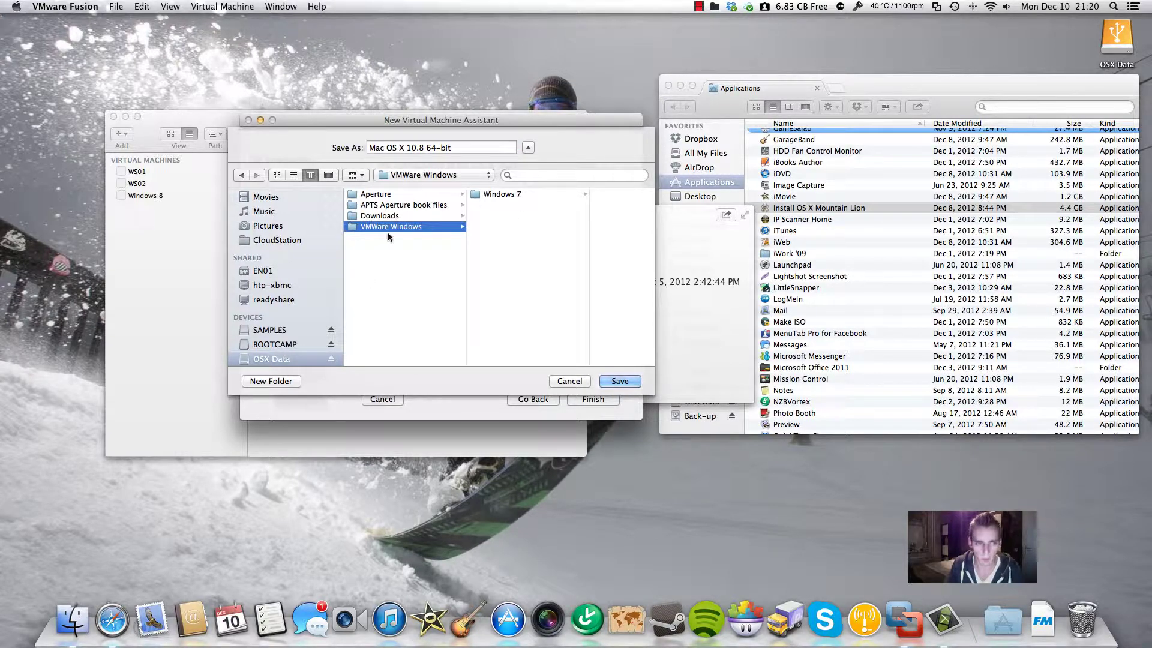
{"action": "left_click", "coordinate": [271, 380]}
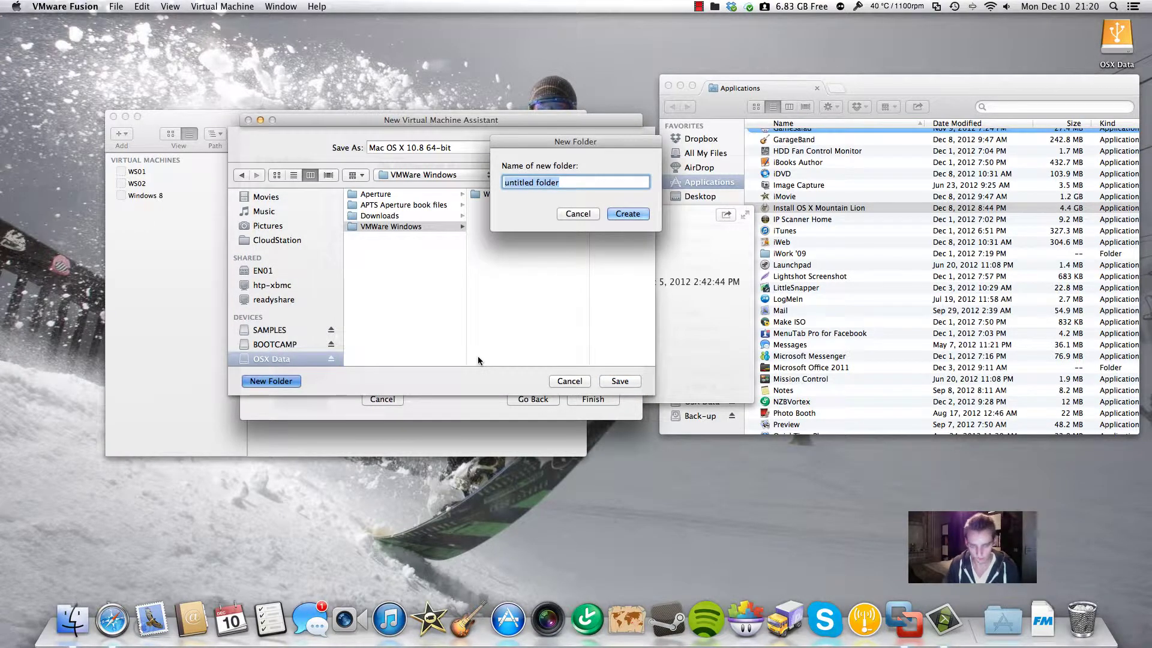
{"action": "type", "text": "OSX Mo"}
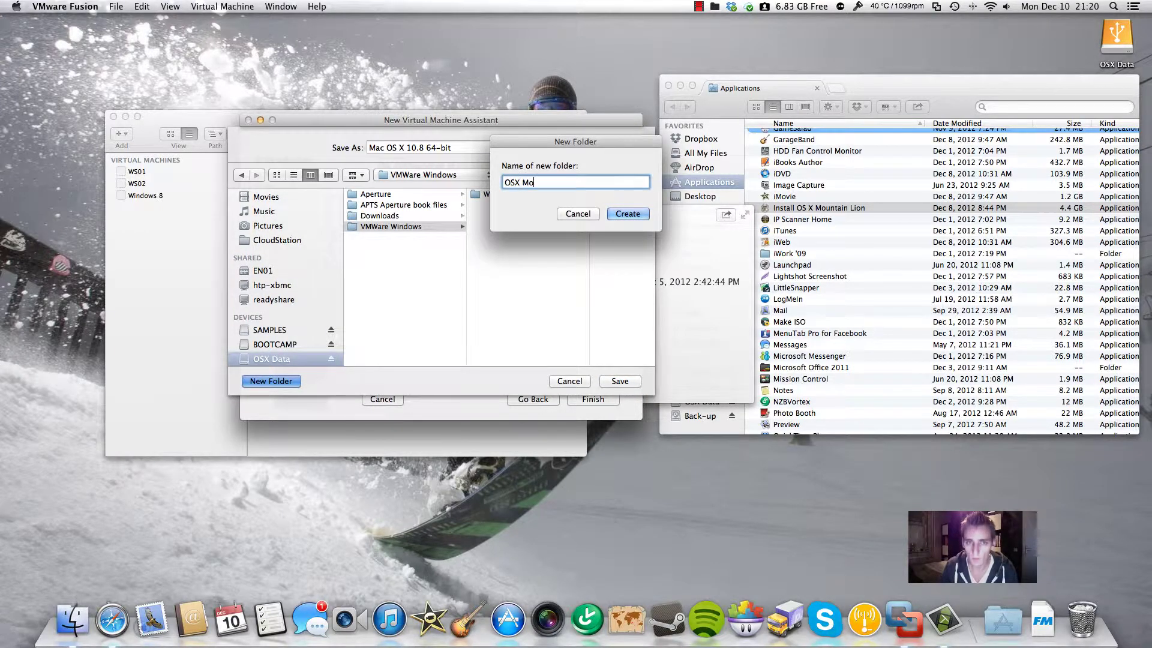
{"action": "type", "text": "untain lion"}
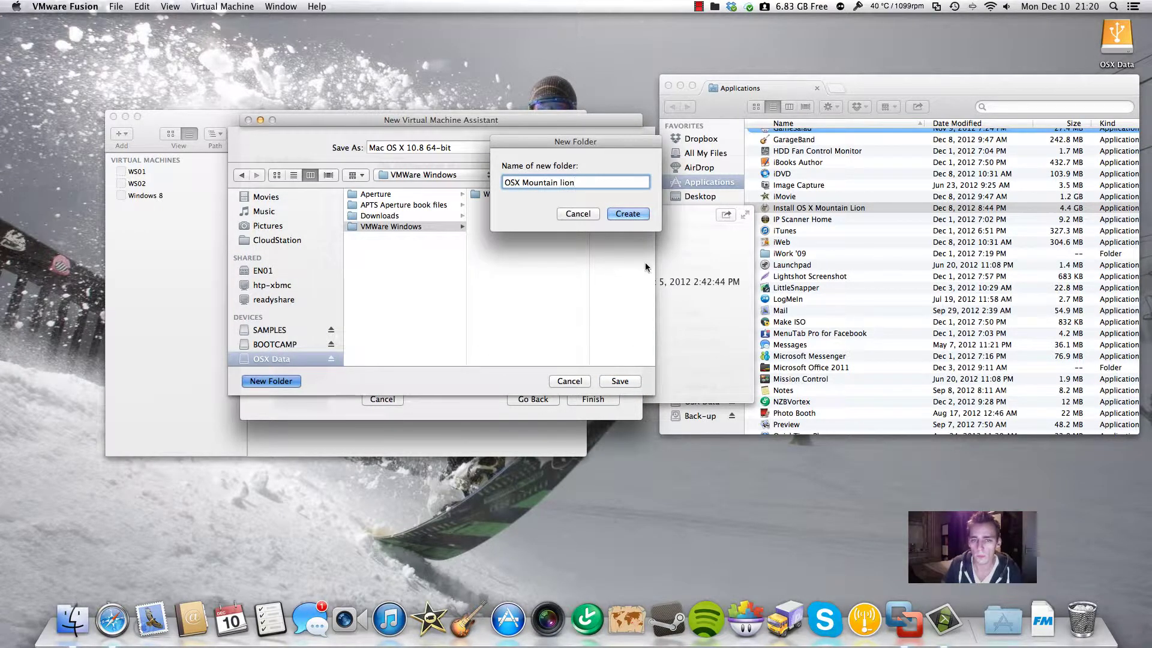
{"action": "left_click", "coordinate": [635, 217]}
{"action": "left_click", "coordinate": [620, 380]}
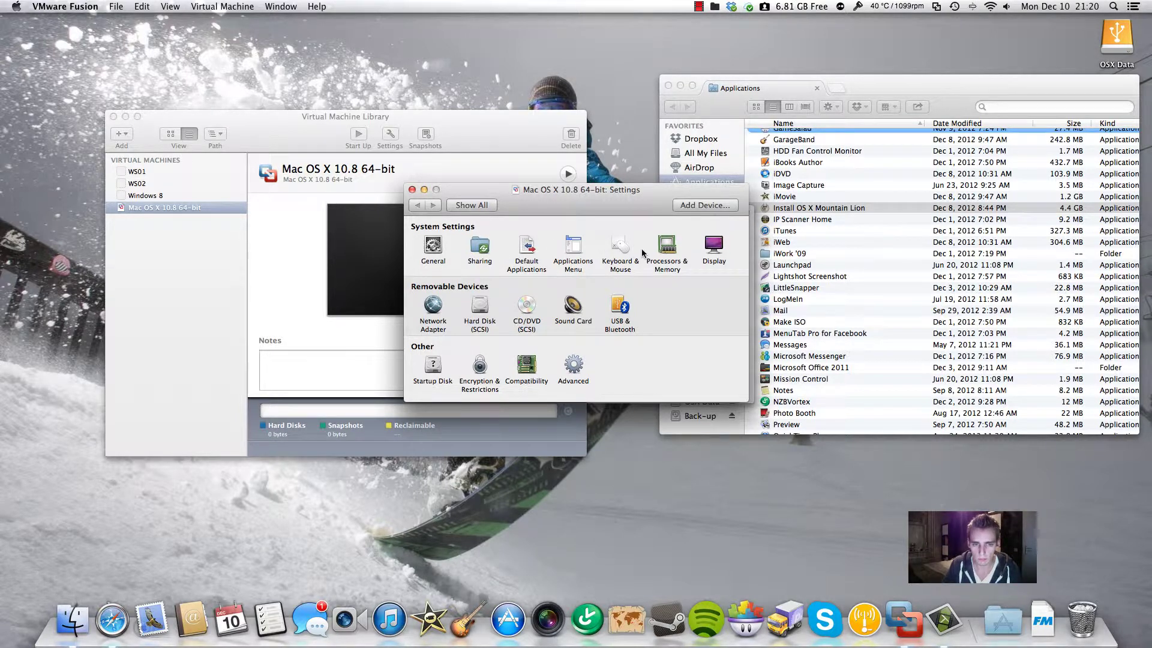
Give the virtual machine 4 processor cores and bring up its Hard Disk (SCSI) settings
{"action": "left_click", "coordinate": [673, 246]}
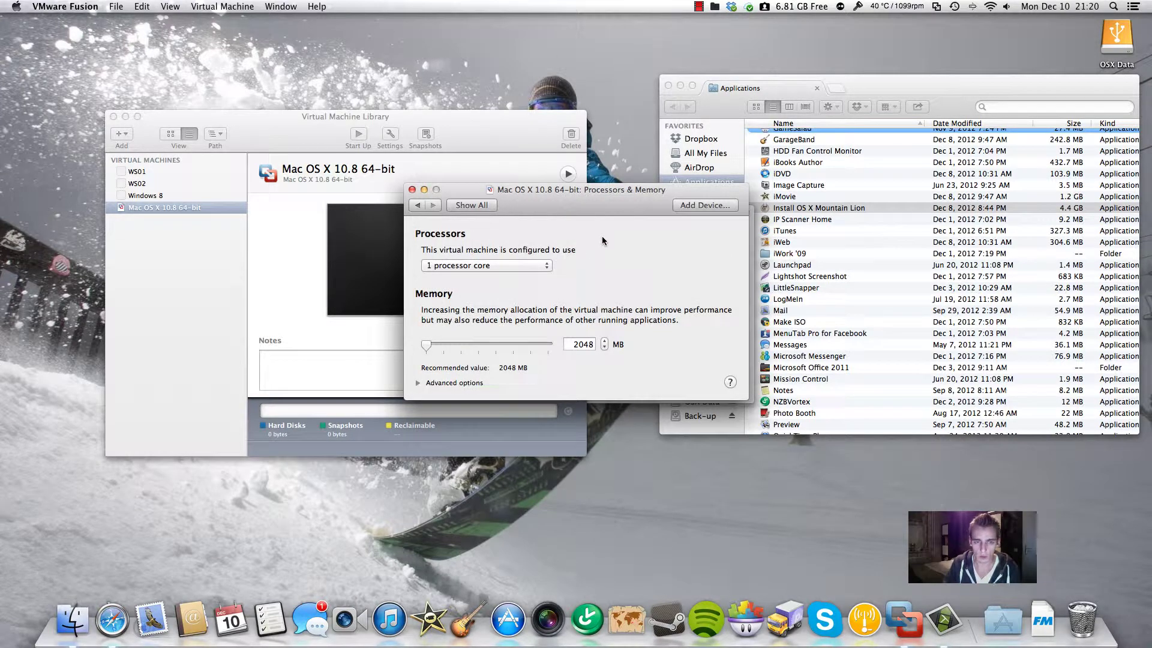
{"action": "left_click", "coordinate": [536, 265]}
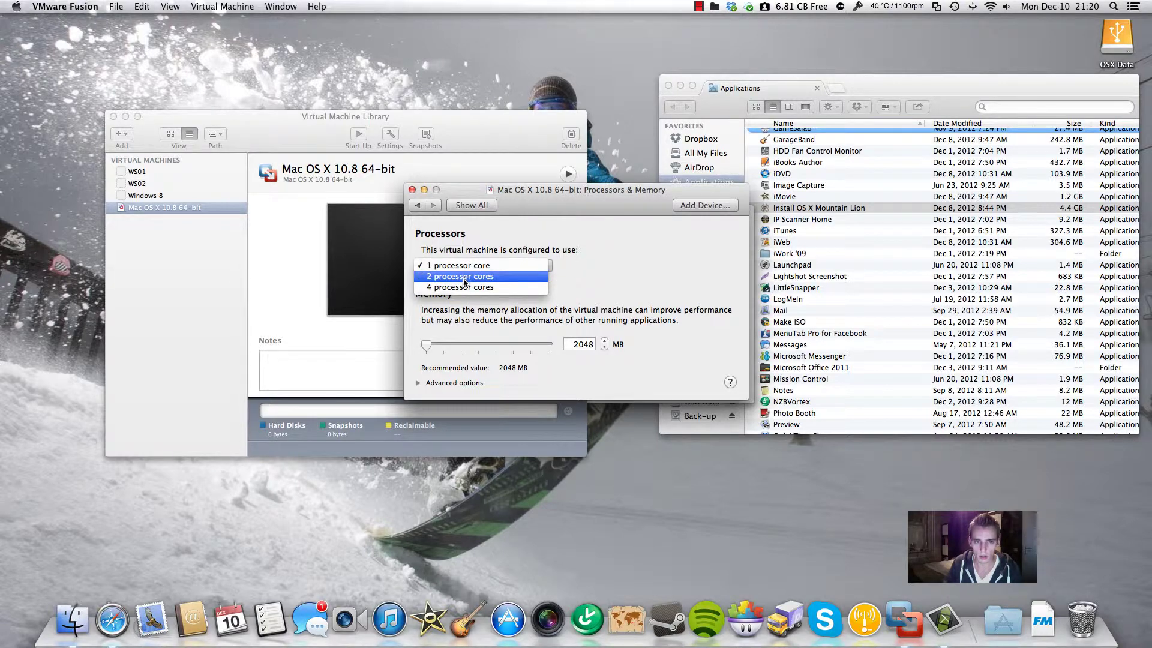
{"action": "left_click", "coordinate": [463, 287]}
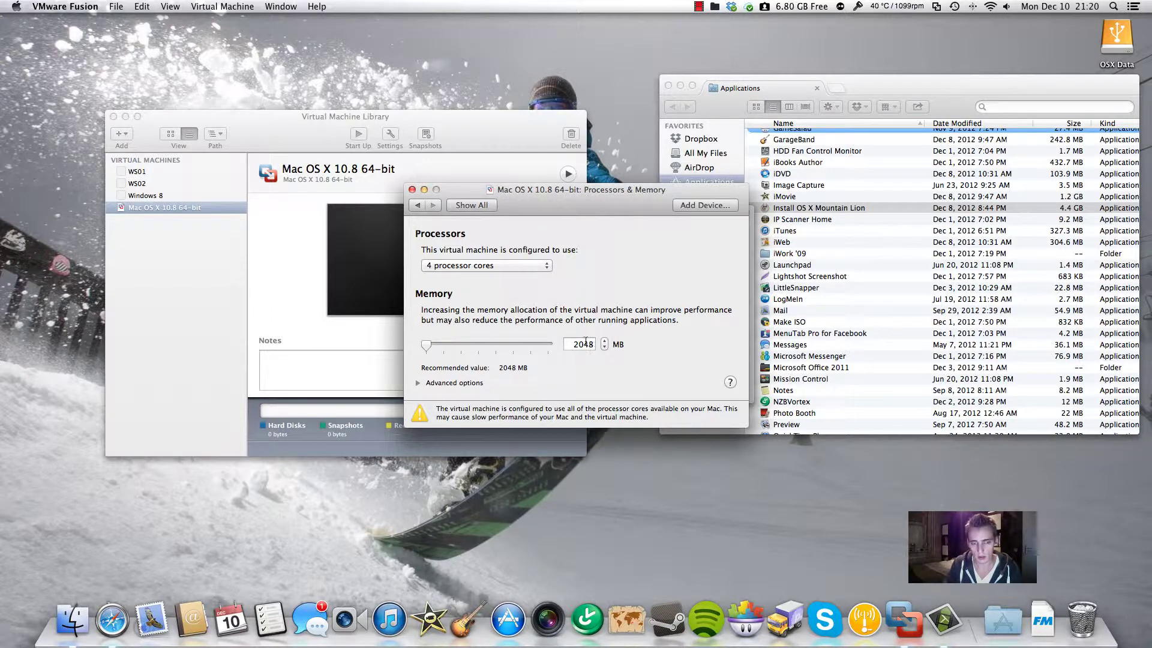
{"action": "left_click", "coordinate": [474, 206]}
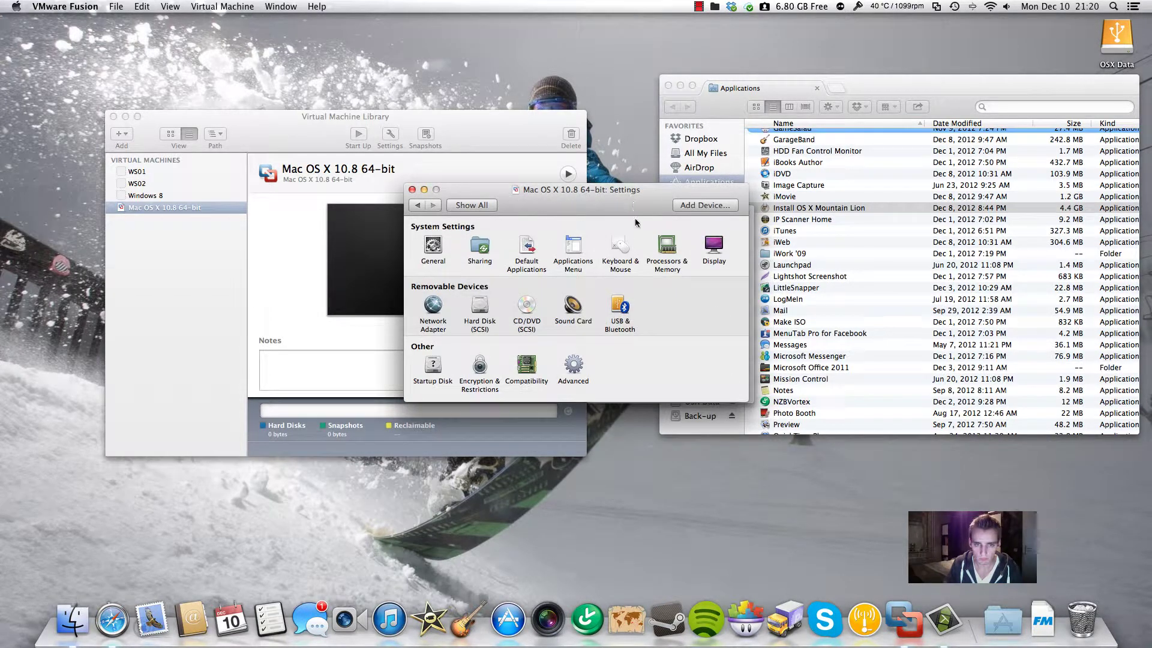
{"action": "left_click", "coordinate": [477, 305]}
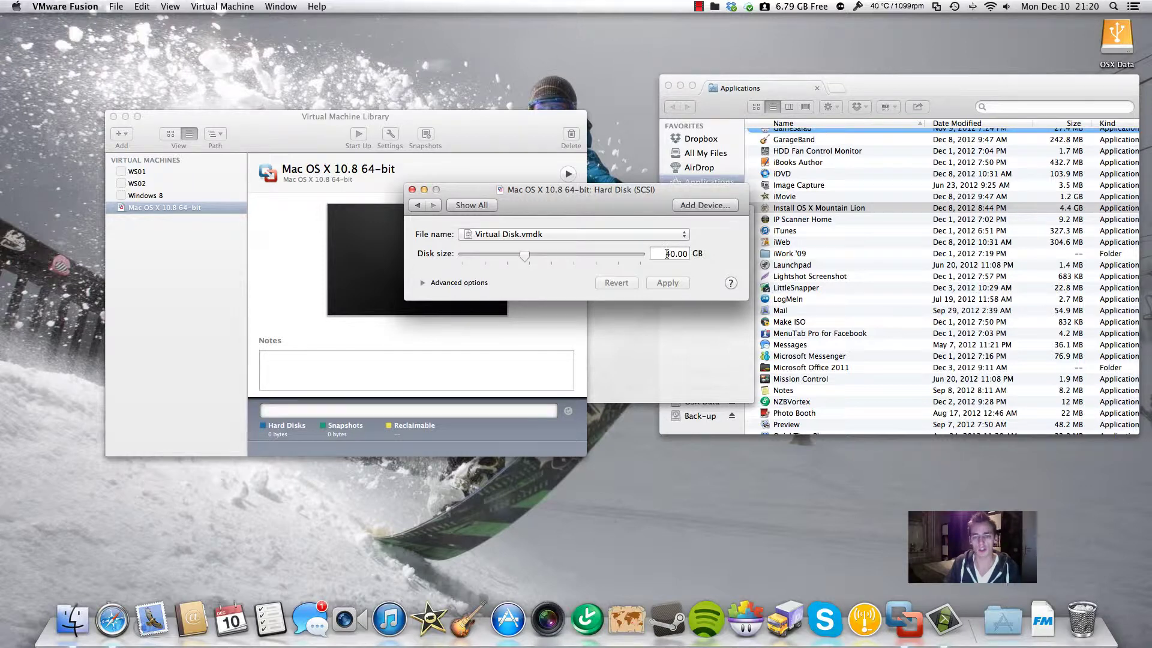
Expand the virtual hard disk from 40.00 GB to 60.00 GB and apply the change
{"action": "double_click", "coordinate": [678, 253]}
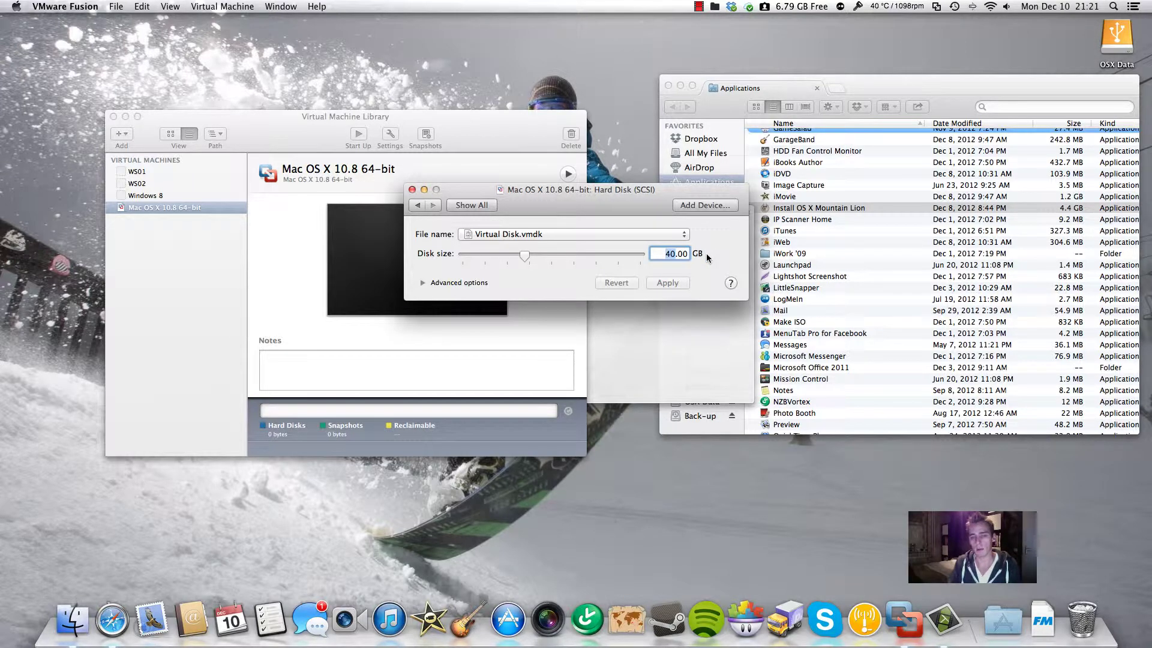
{"action": "type", "text": "6"}
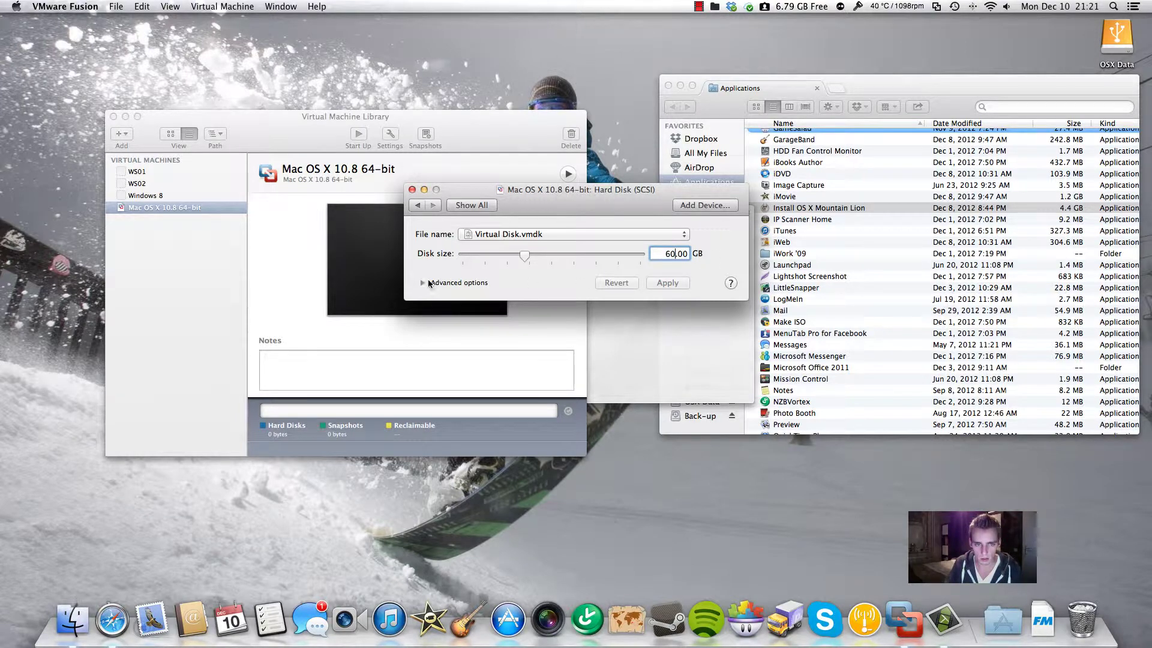
{"action": "left_click", "coordinate": [422, 284]}
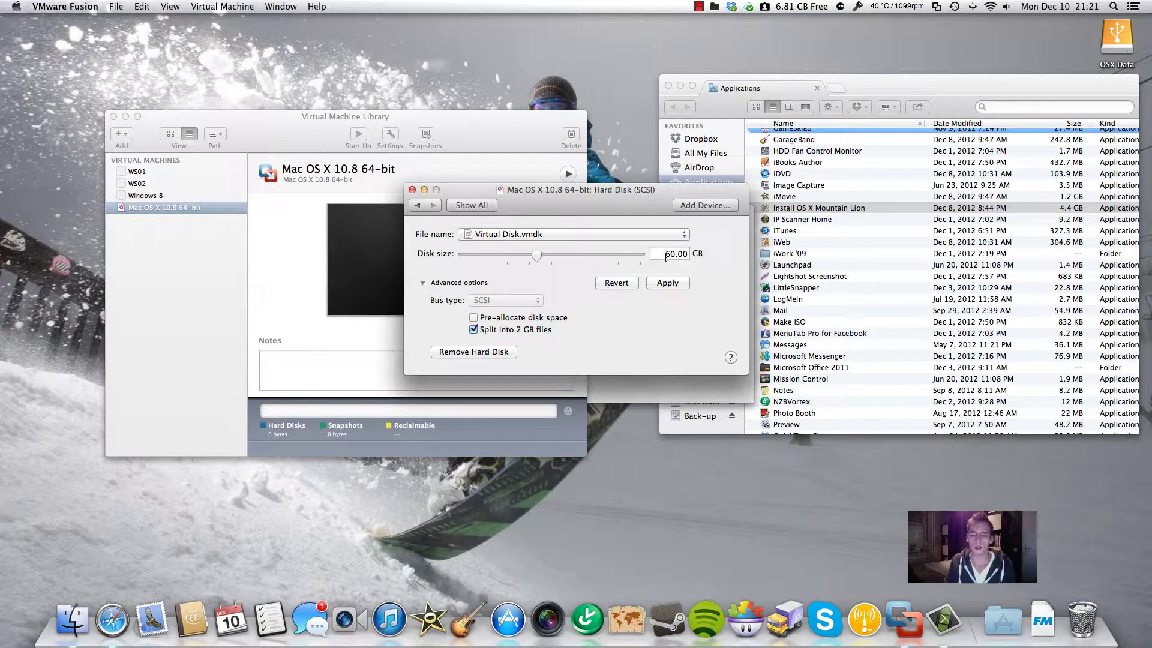
{"action": "left_click", "coordinate": [672, 282]}
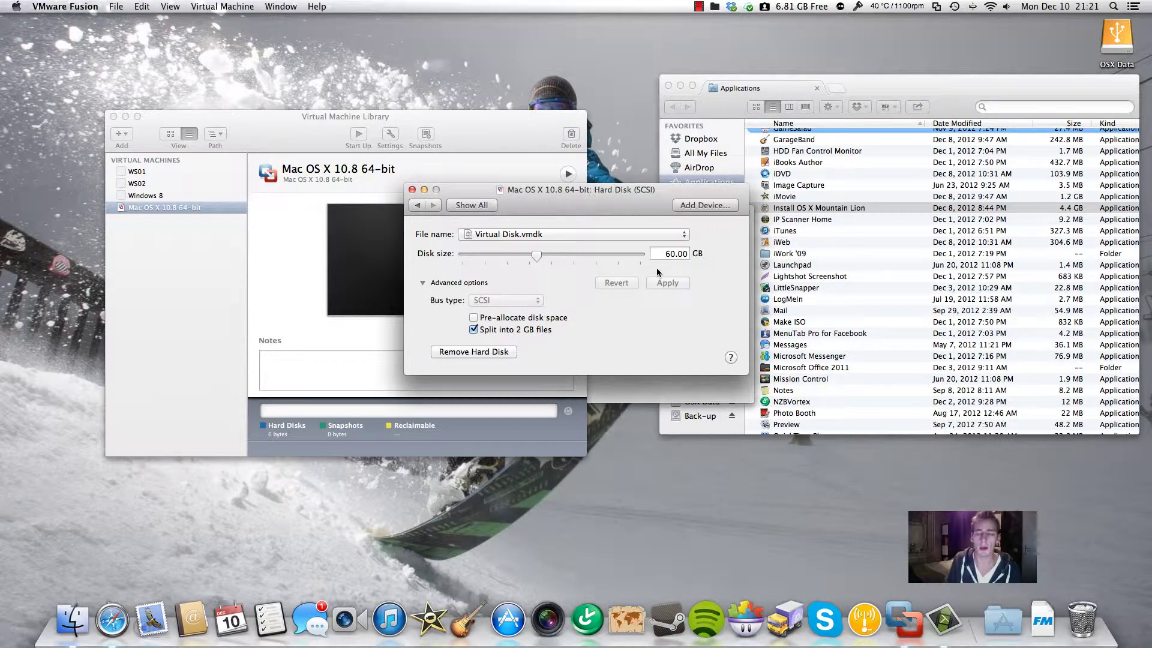
{"action": "left_click", "coordinate": [469, 206]}
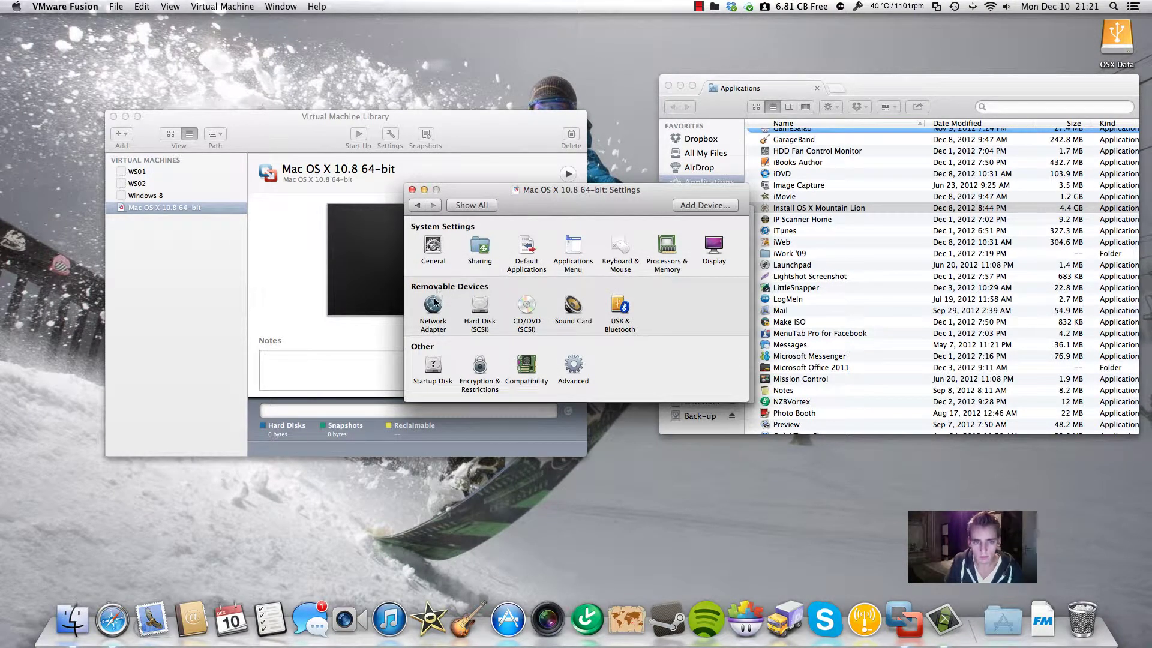
Keep the network adapter on Share with my Mac and close the VM's Settings window
{"action": "left_click", "coordinate": [433, 303]}
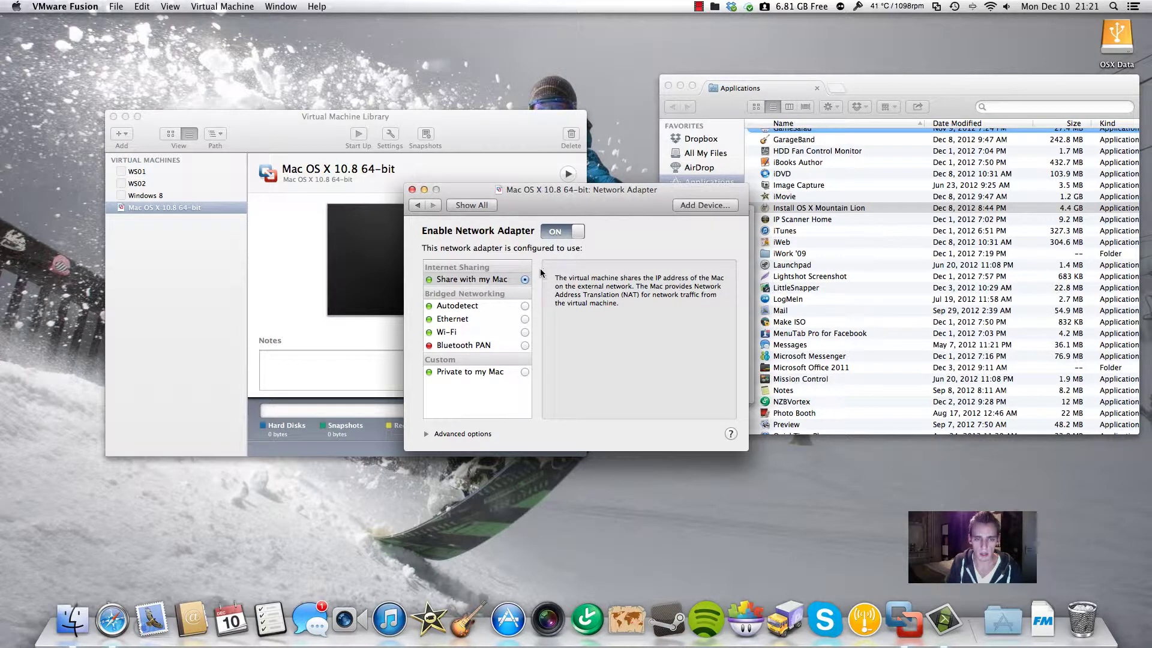
{"action": "scroll", "coordinate": [474, 308], "scroll_direction": "down", "scroll_amount": 1}
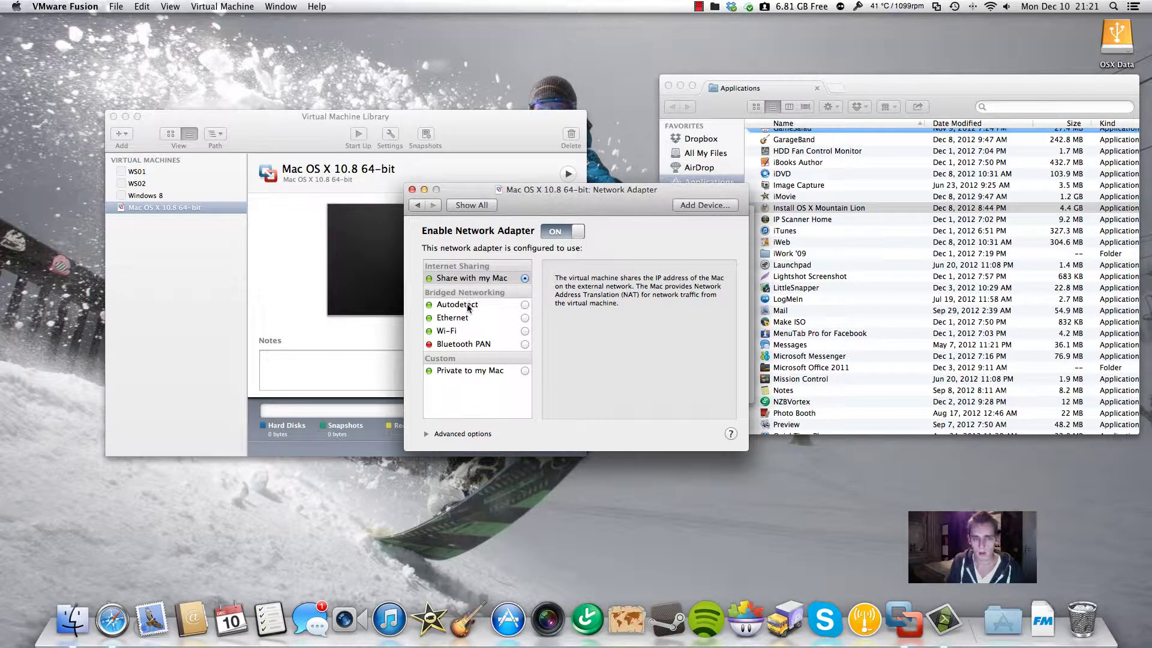
{"action": "scroll", "coordinate": [472, 310], "scroll_direction": "down", "scroll_amount": 1}
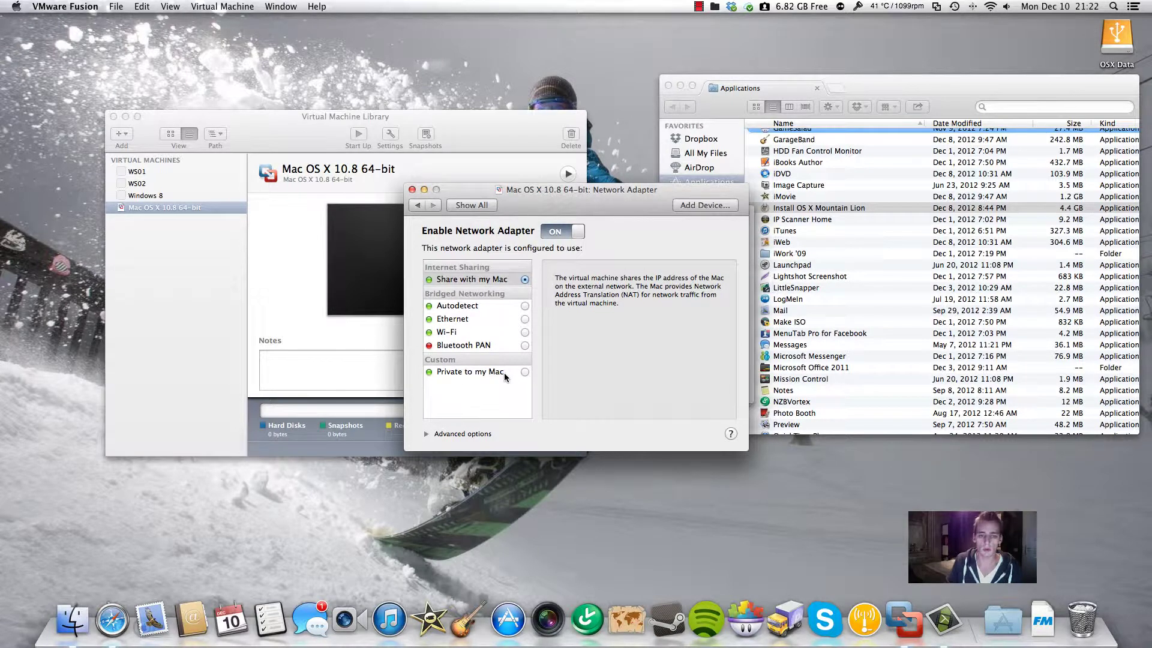
{"action": "left_click", "coordinate": [471, 205]}
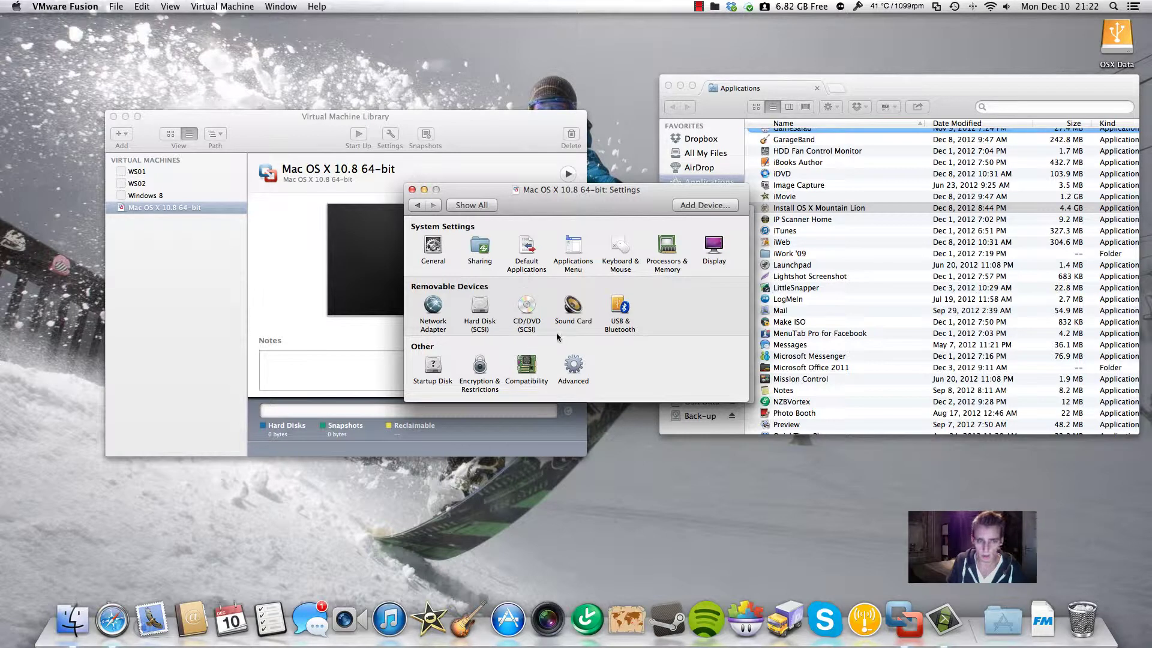
{"action": "left_click", "coordinate": [412, 190]}
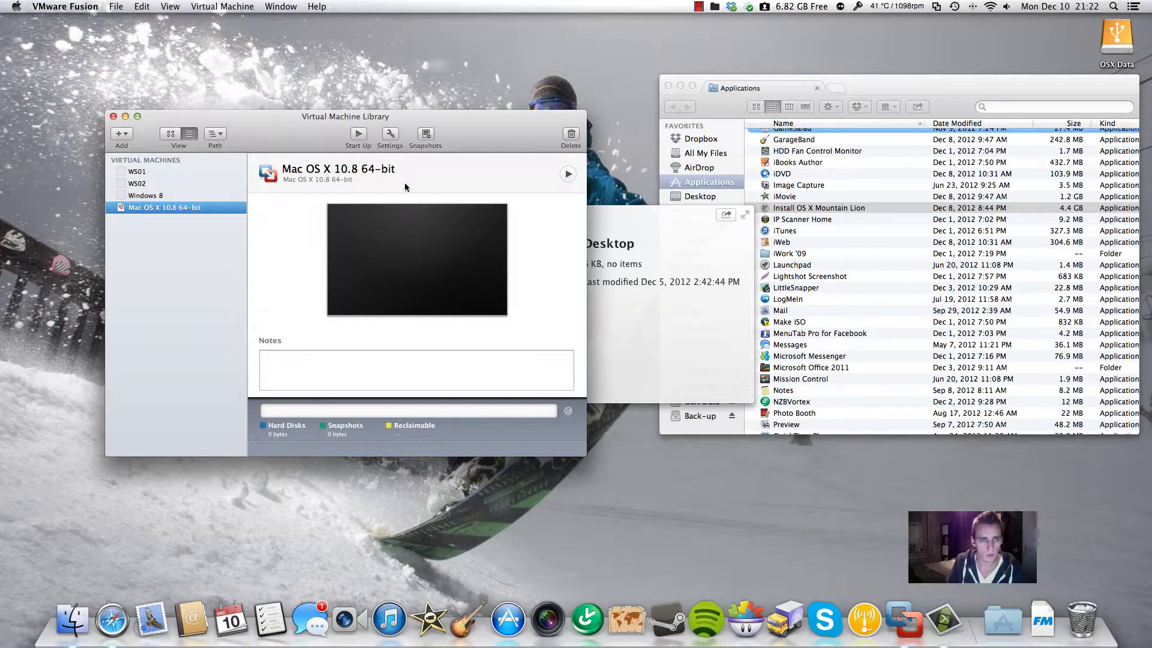
Start the Mac OS X 10.8 VM and continue its installer with English as the language
{"action": "left_click", "coordinate": [568, 174]}
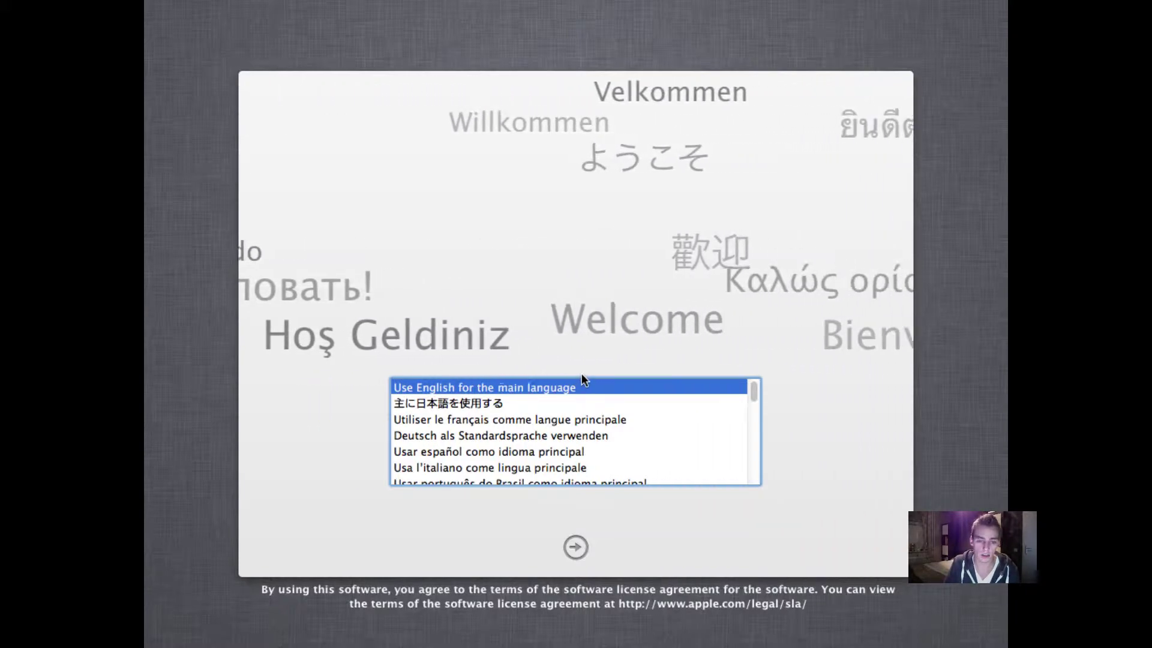
{"action": "left_click", "coordinate": [586, 537]}
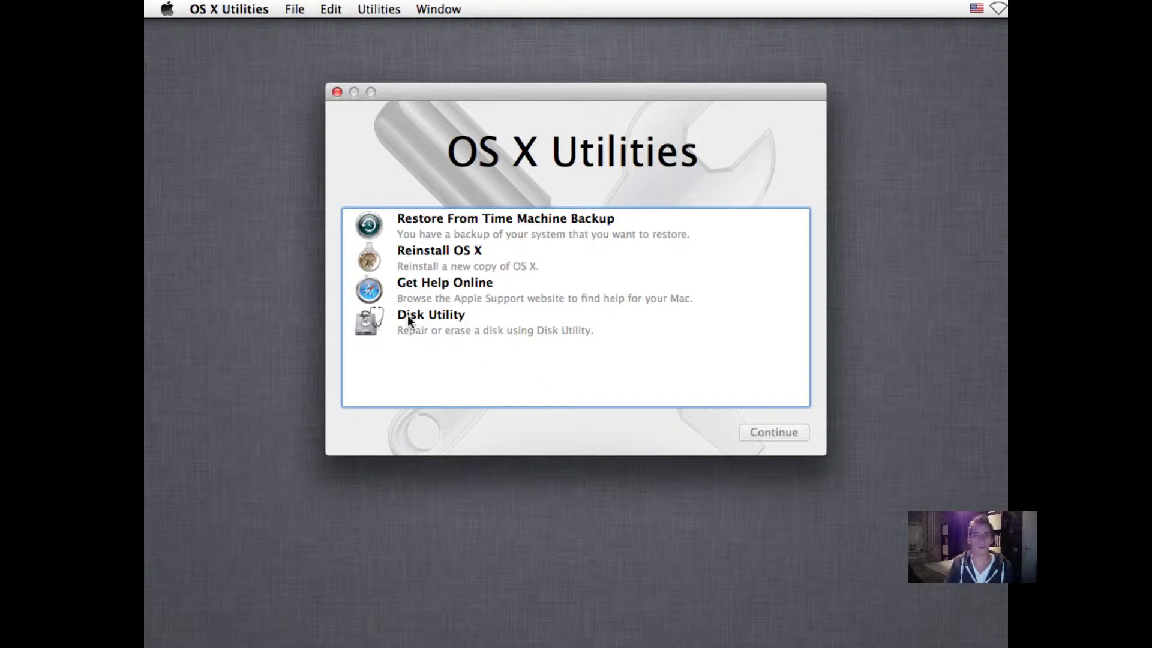
Erase Macintosh HD as Mac OS Extended (Journaled) in Disk Utility, then quit Disk Utility
{"action": "left_click", "coordinate": [408, 319]}
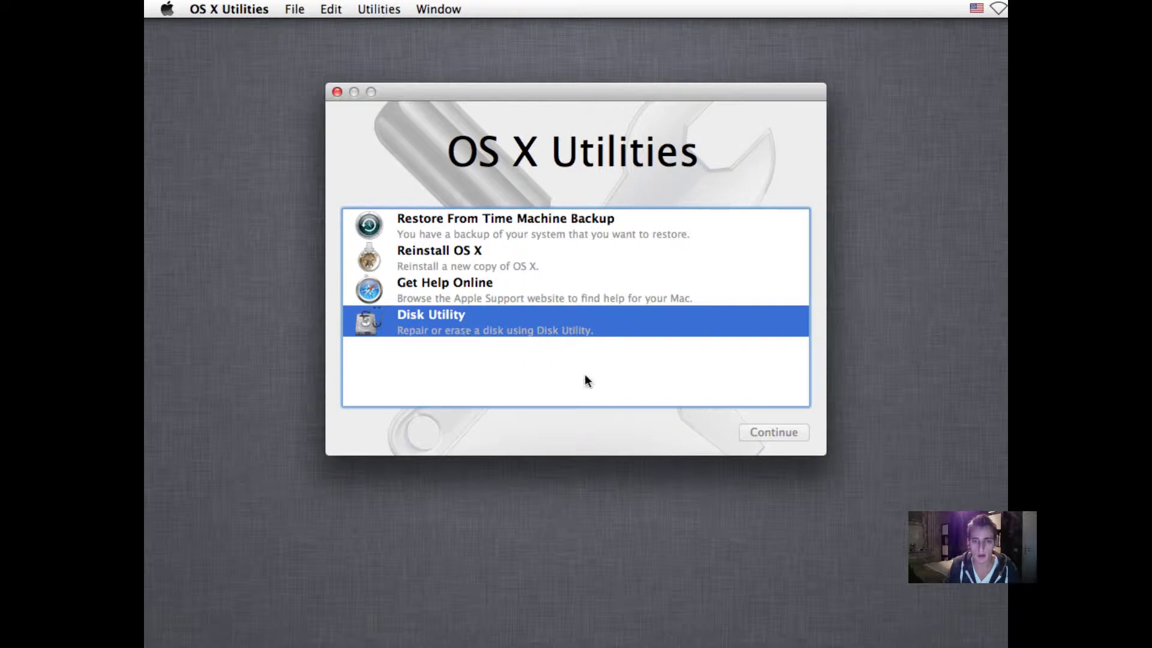
{"action": "key", "text": "Return"}
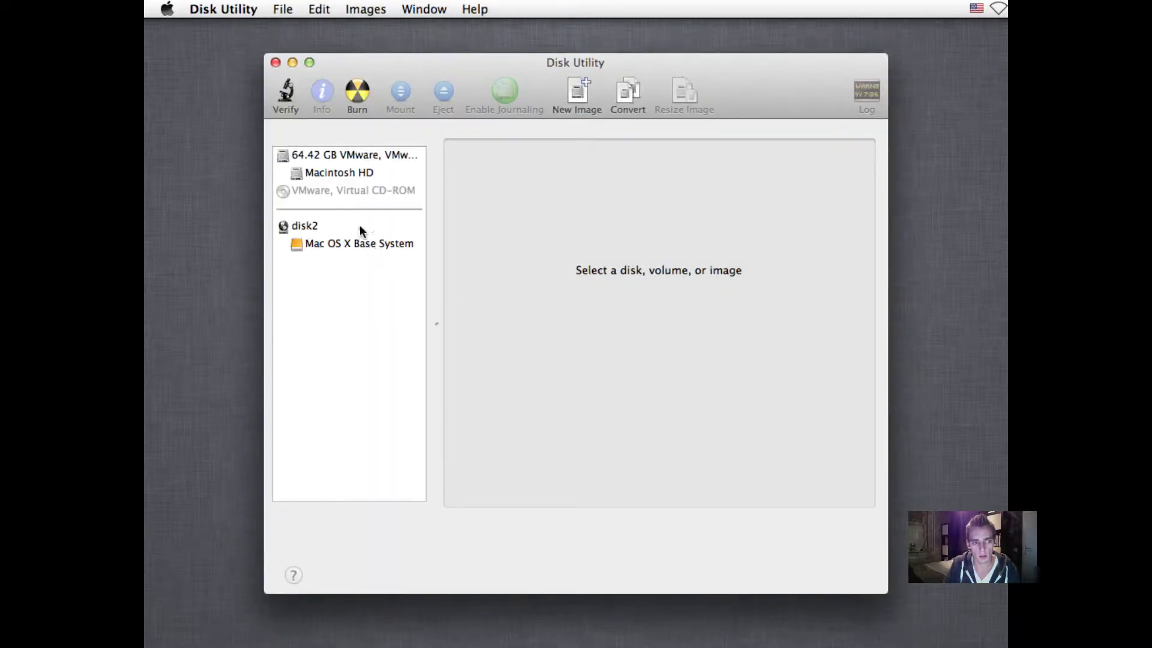
{"action": "left_click", "coordinate": [352, 173]}
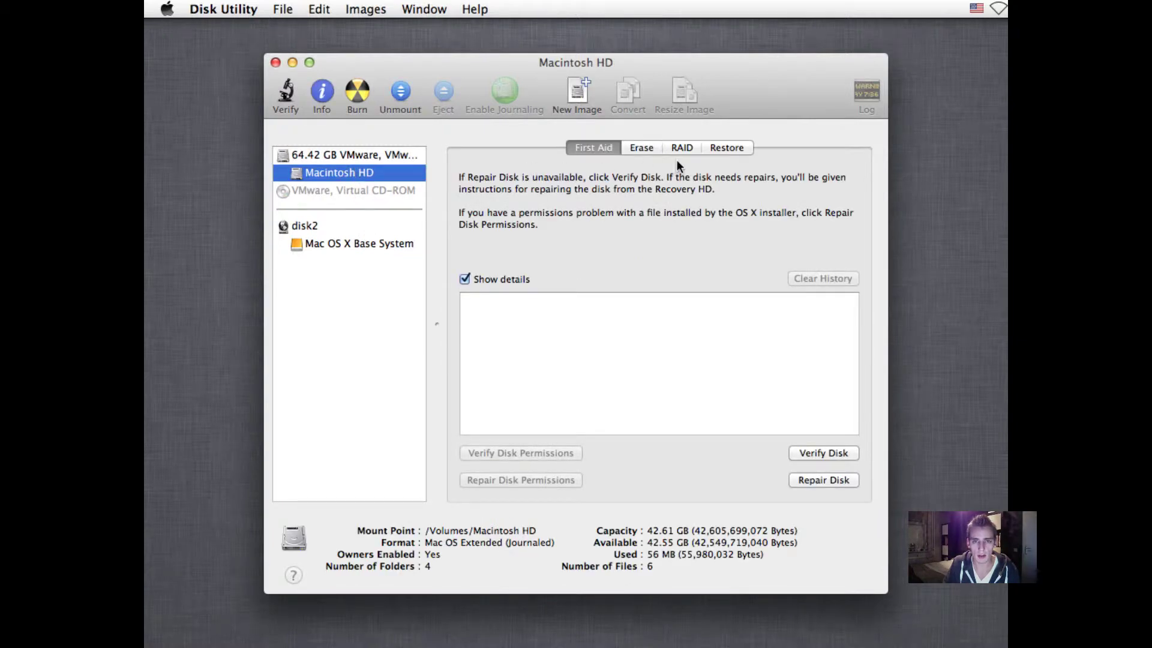
{"action": "left_click", "coordinate": [641, 150]}
{"action": "left_click", "coordinate": [672, 313]}
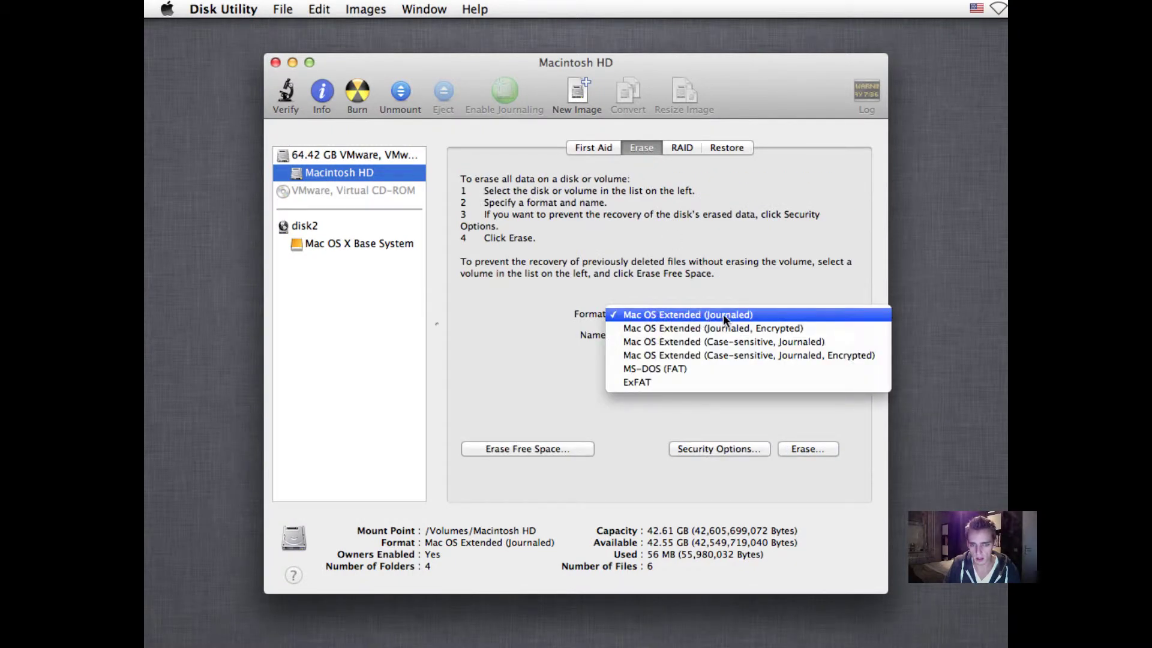
{"action": "left_click", "coordinate": [774, 314]}
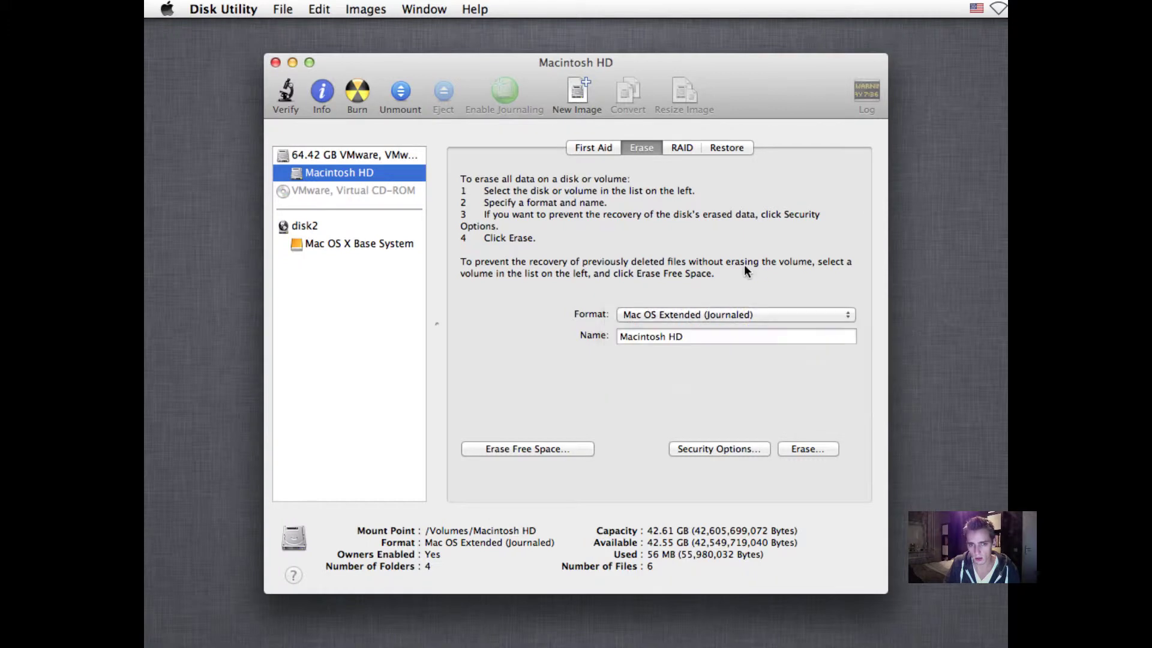
{"action": "left_click", "coordinate": [791, 447]}
{"action": "left_click", "coordinate": [698, 222]}
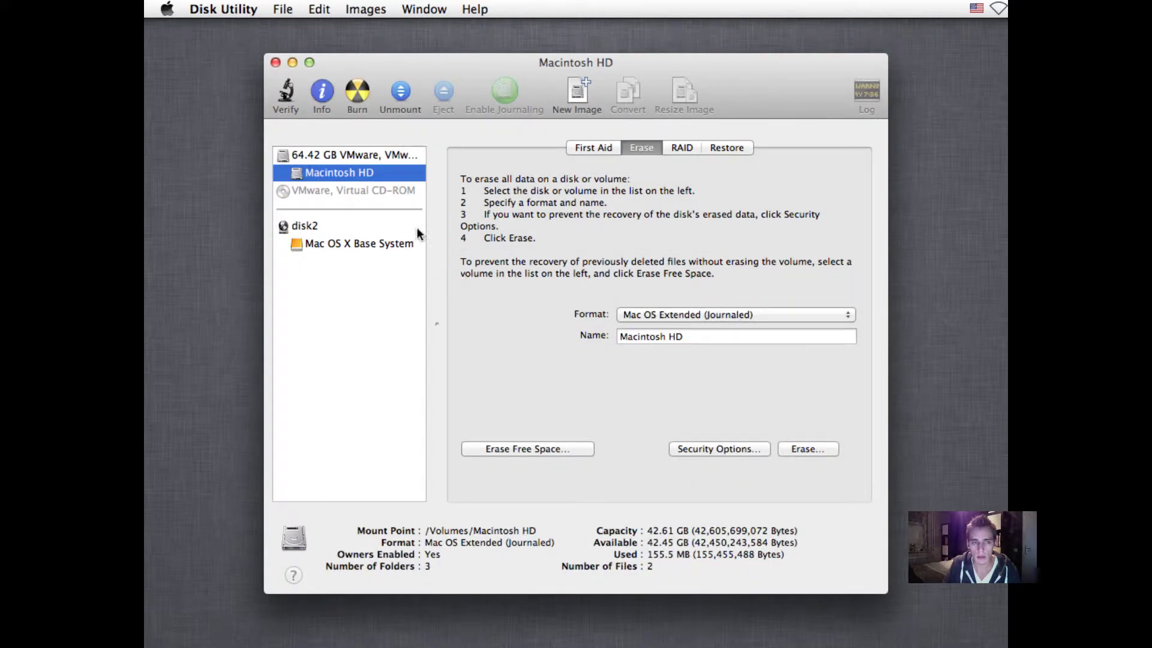
{"action": "left_click", "coordinate": [275, 62]}
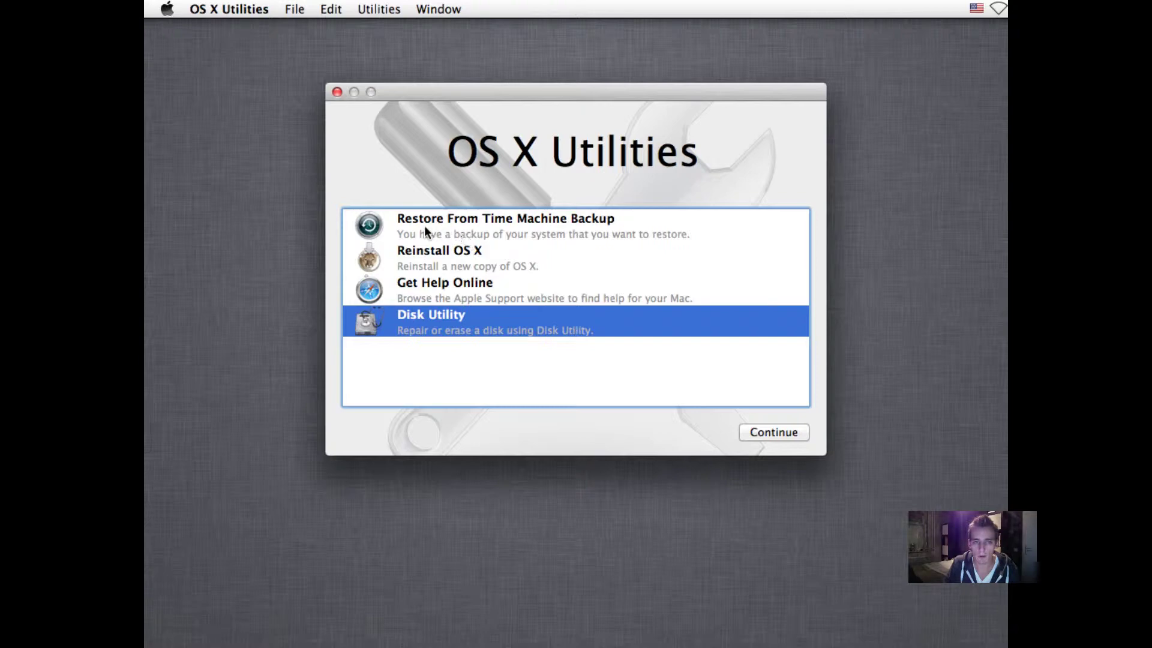
Choose Reinstall OS X in OS X Utilities and proceed into the Mountain Lion installer
{"action": "left_click", "coordinate": [535, 234]}
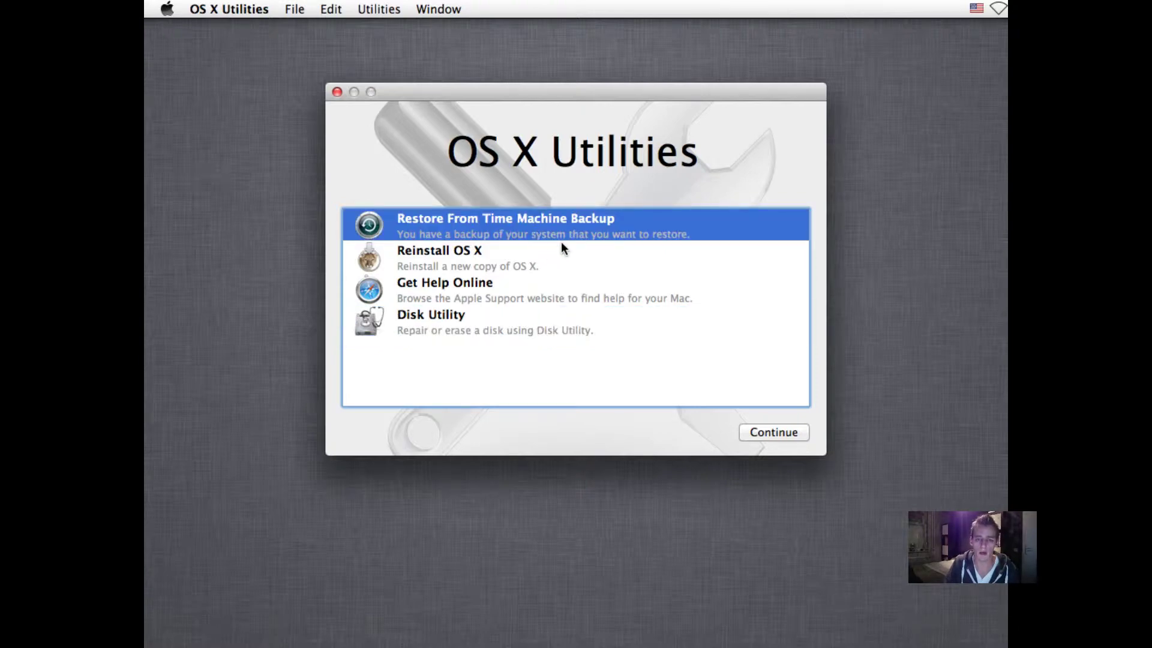
{"action": "left_click", "coordinate": [522, 254]}
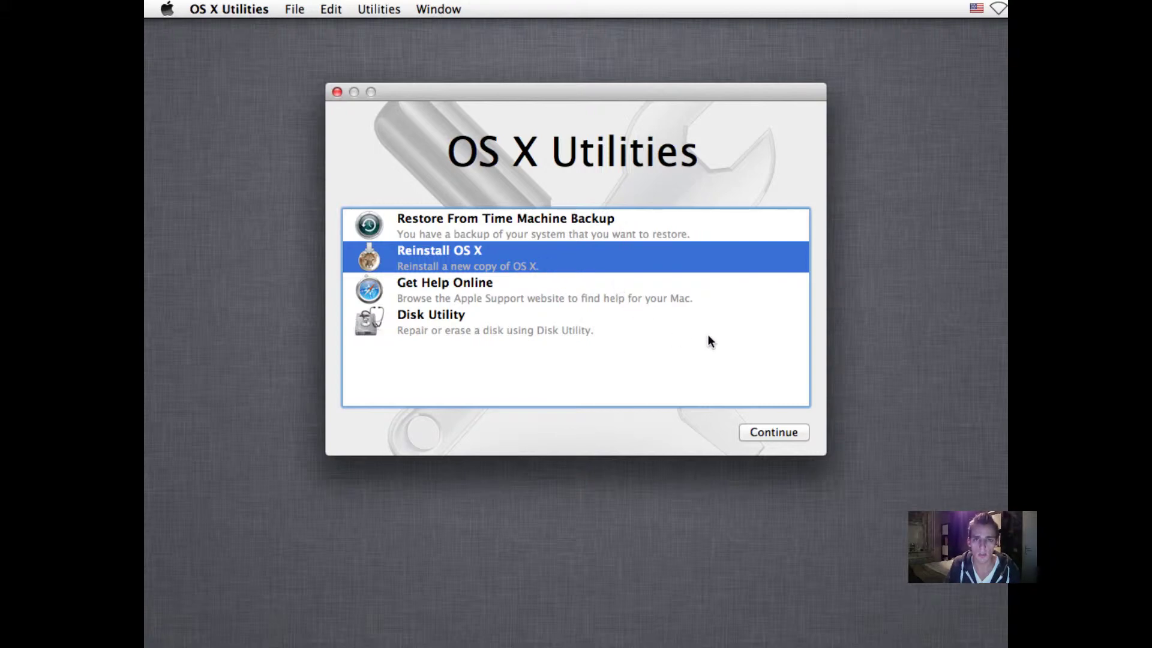
{"action": "left_click", "coordinate": [769, 432]}
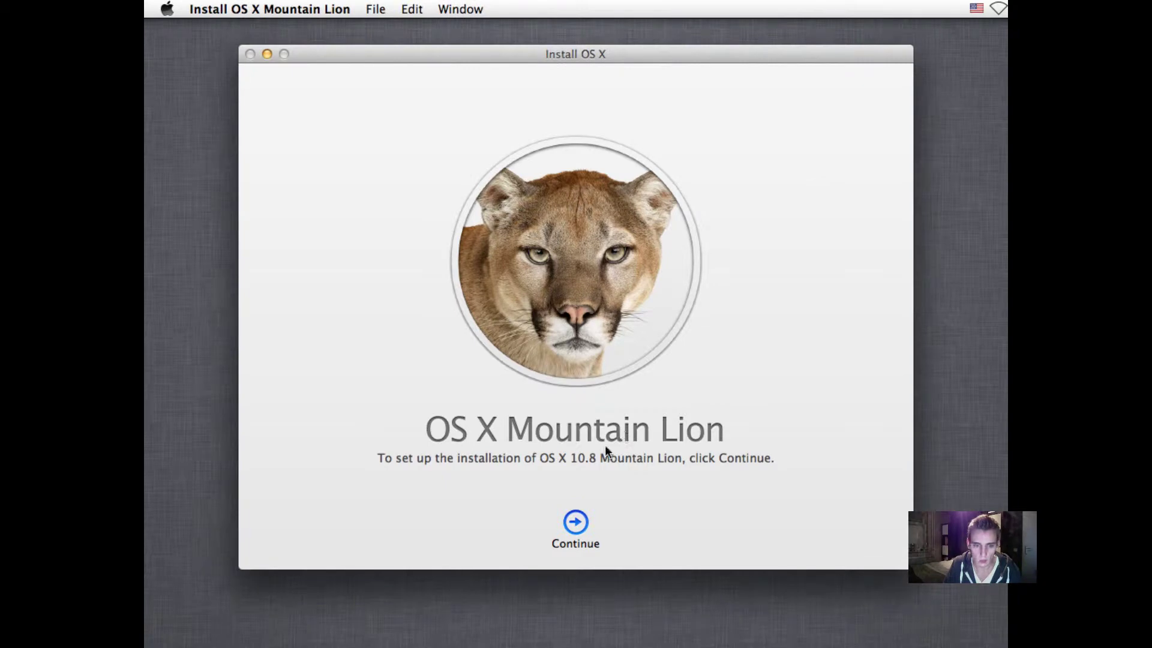
{"action": "left_click", "coordinate": [577, 519]}
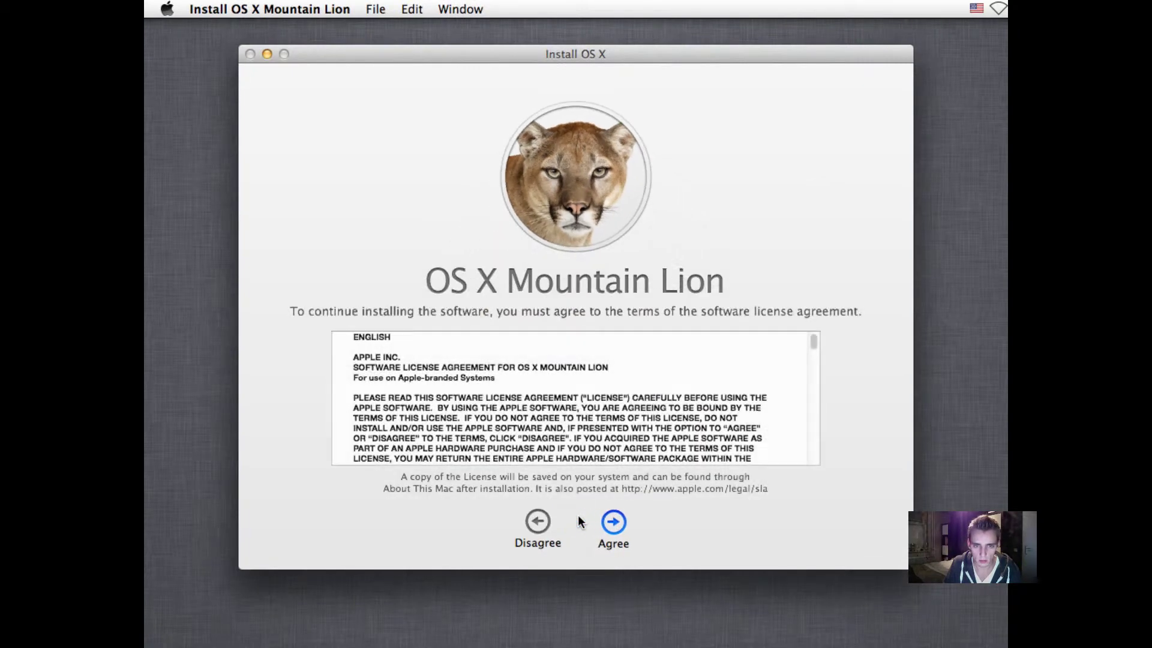
Accept the license agreement and install OS X Mountain Lion on Macintosh HD
{"action": "left_click", "coordinate": [612, 522]}
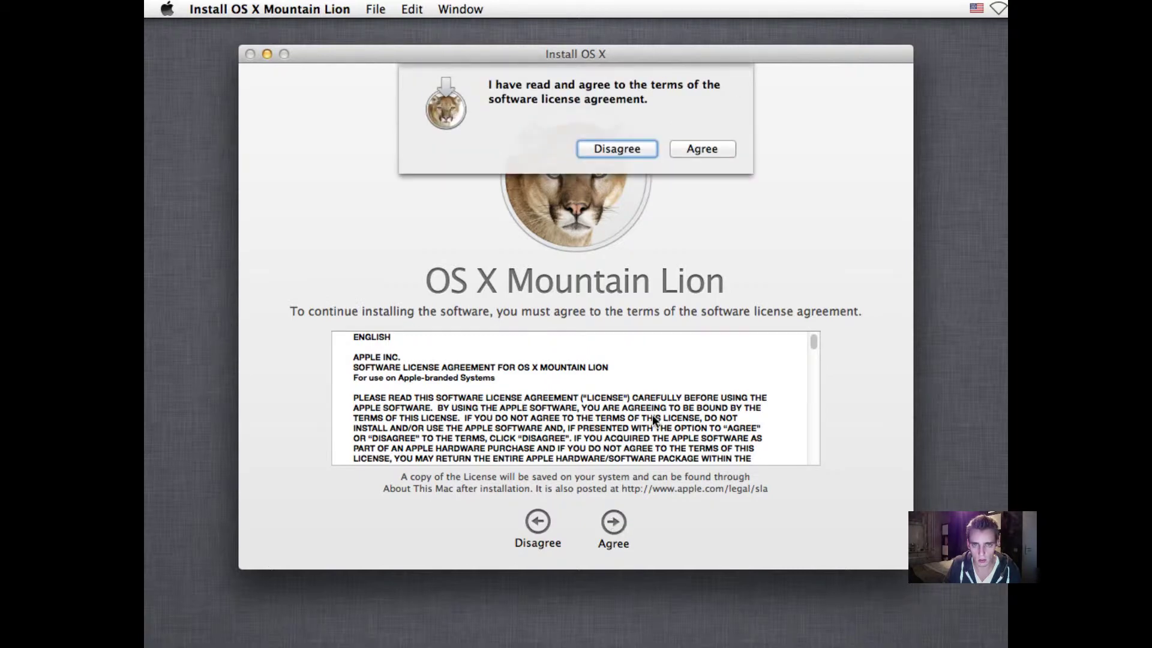
{"action": "left_click", "coordinate": [703, 151]}
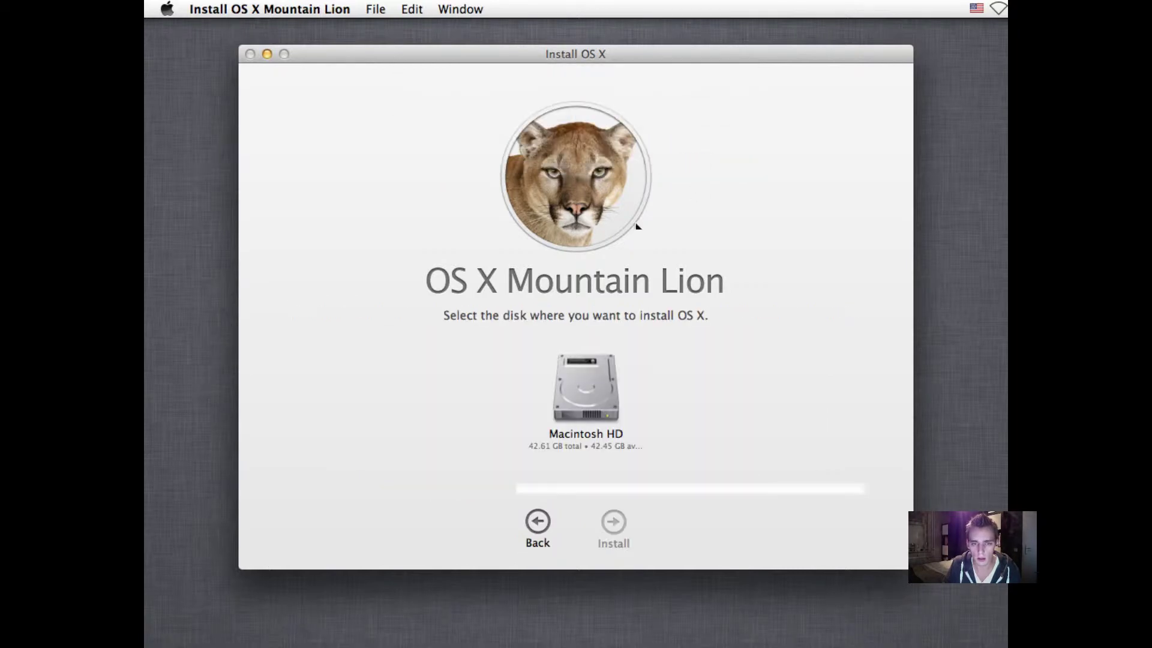
{"action": "left_click", "coordinate": [597, 374]}
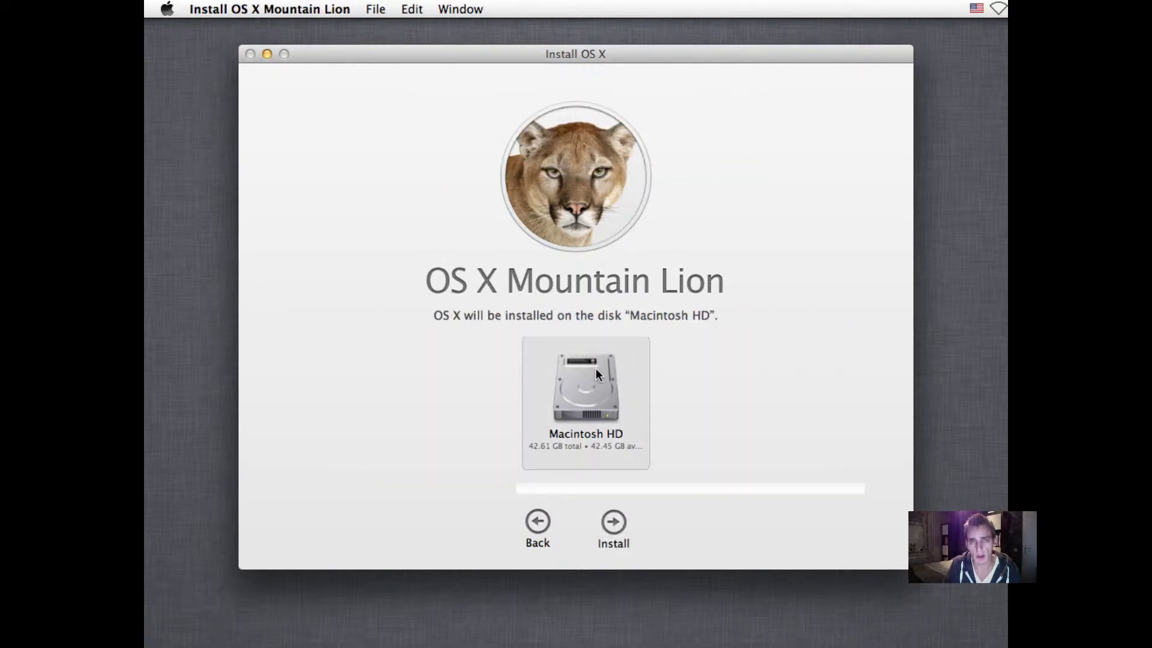
{"action": "left_click", "coordinate": [613, 516]}
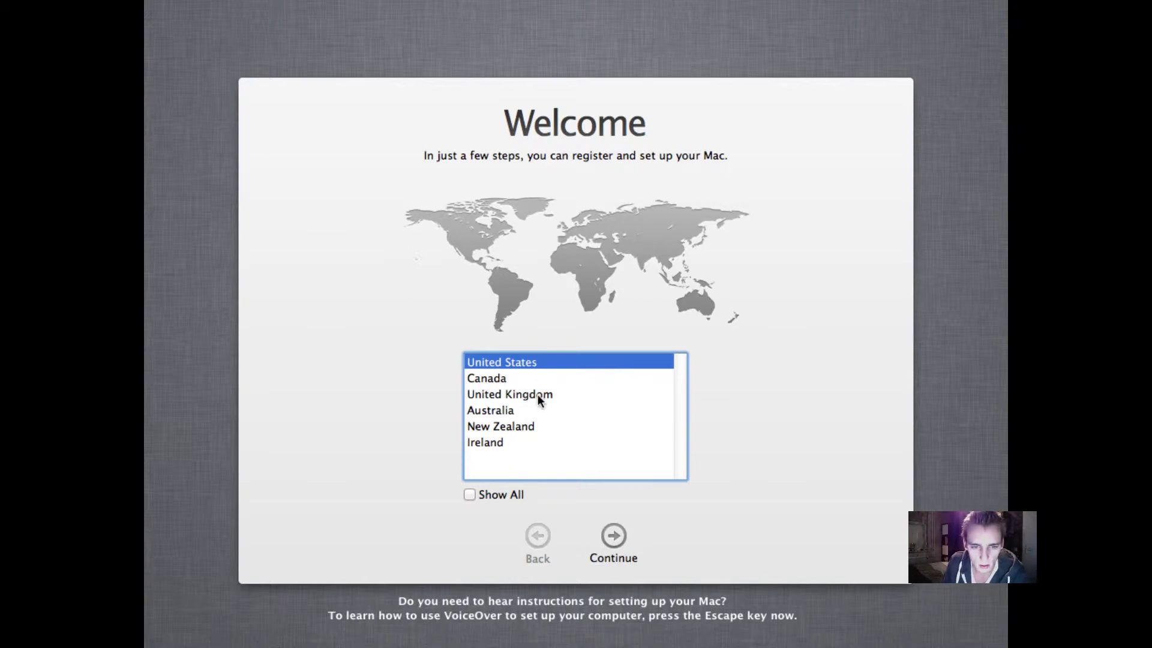
Choose Netherlands from the full country list and continue to keyboard layout selection
{"action": "left_click", "coordinate": [476, 494]}
{"action": "key", "text": "Down"}
{"action": "key", "text": "Down"}
{"action": "key", "text": "Down"}
{"action": "key", "text": "Down"}
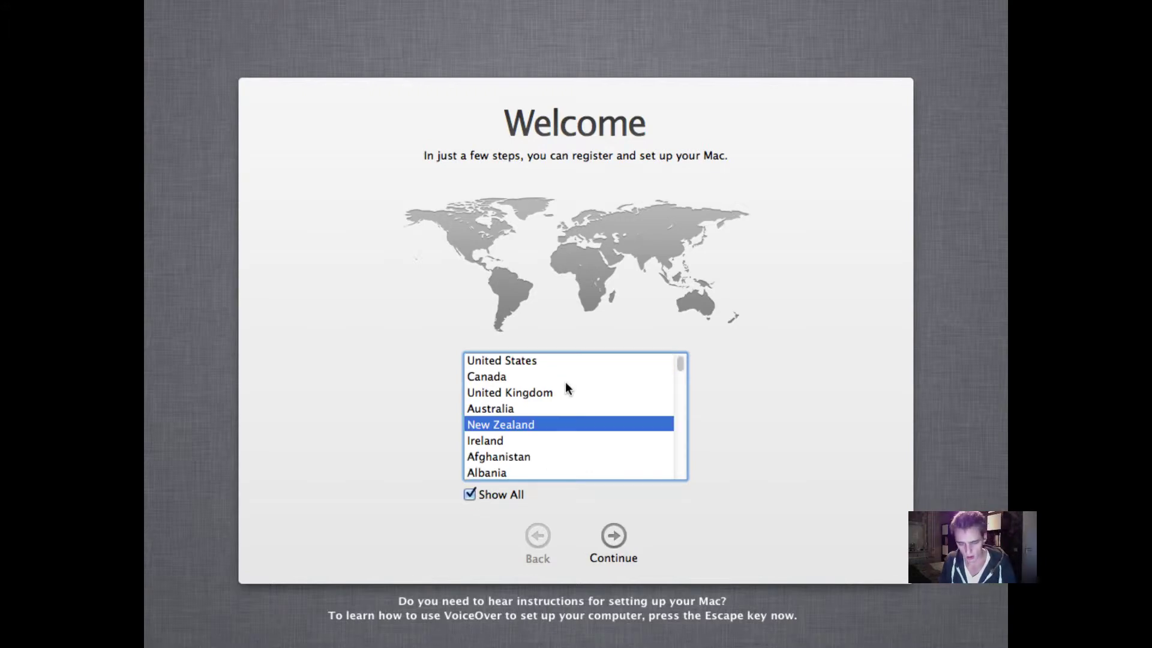
{"action": "scroll", "coordinate": [561, 387], "scroll_direction": "down", "scroll_amount": 3}
{"action": "key", "text": "d"}
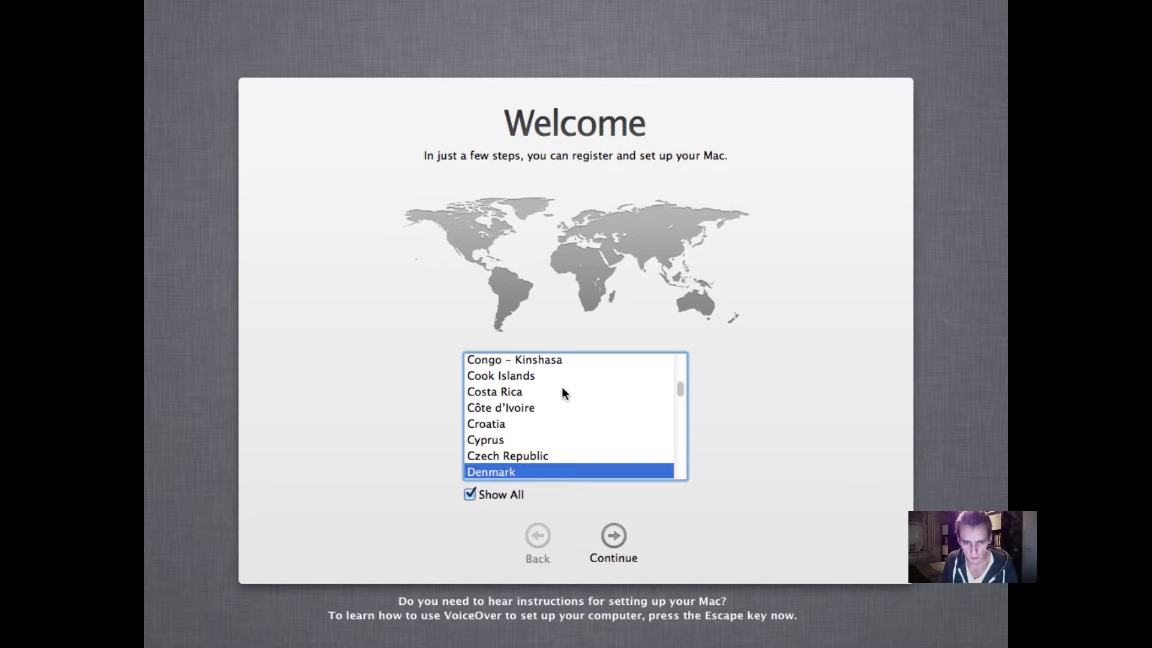
{"action": "scroll", "coordinate": [562, 394], "scroll_direction": "down", "scroll_amount": 6}
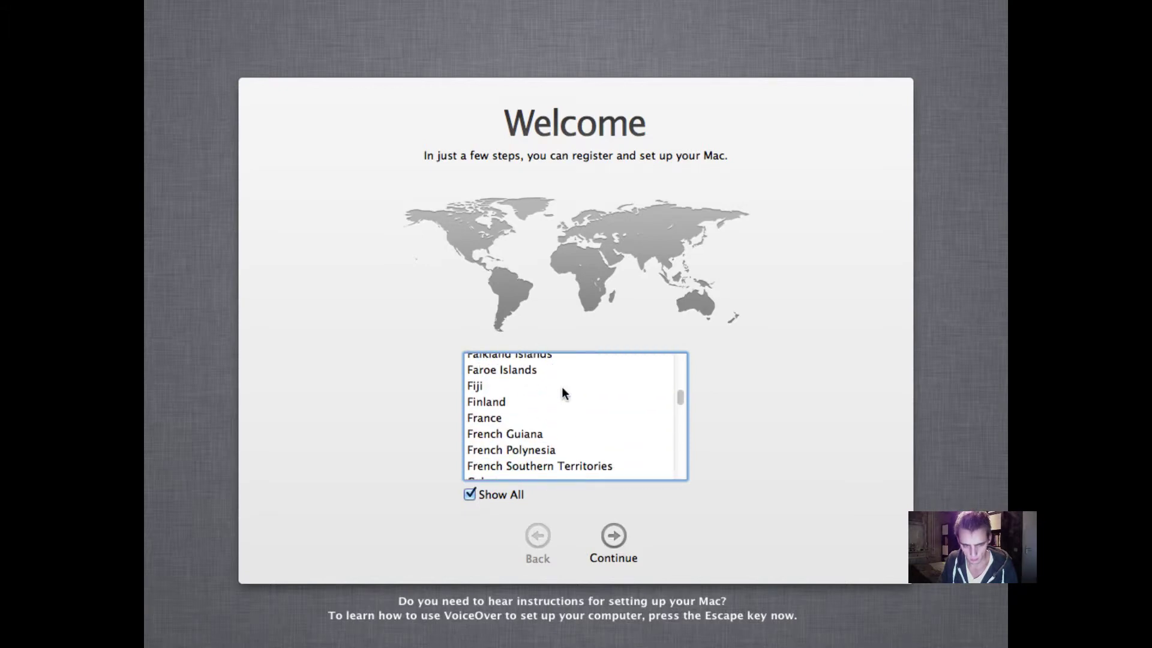
{"action": "key", "text": "n"}
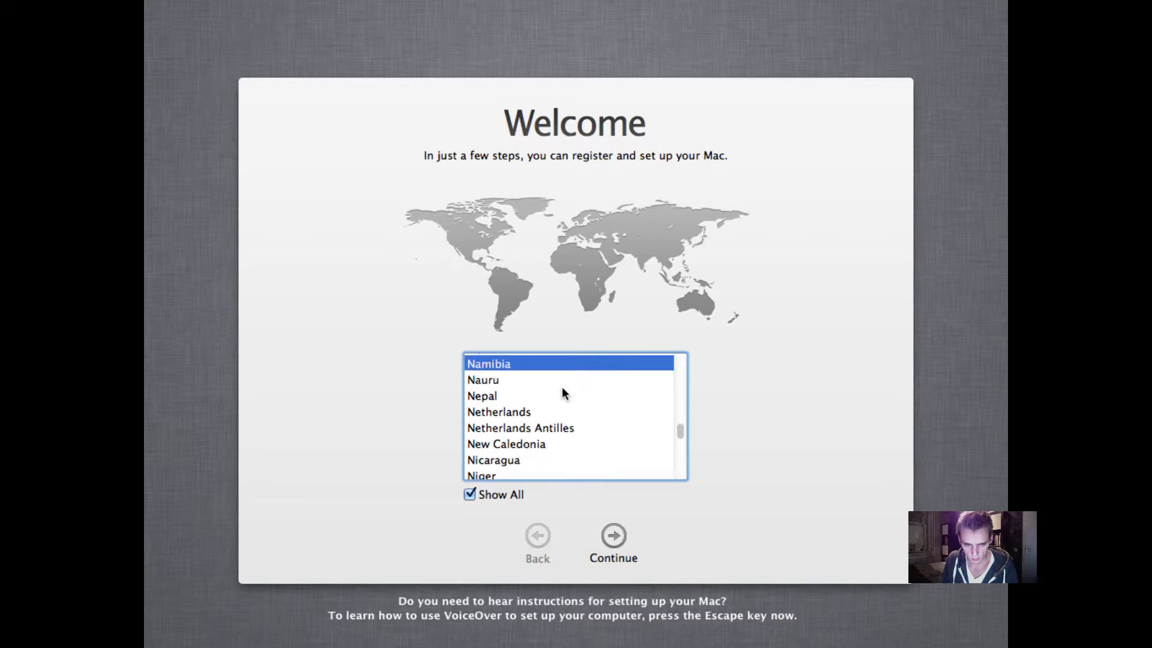
{"action": "left_click", "coordinate": [556, 415]}
{"action": "left_click", "coordinate": [613, 536]}
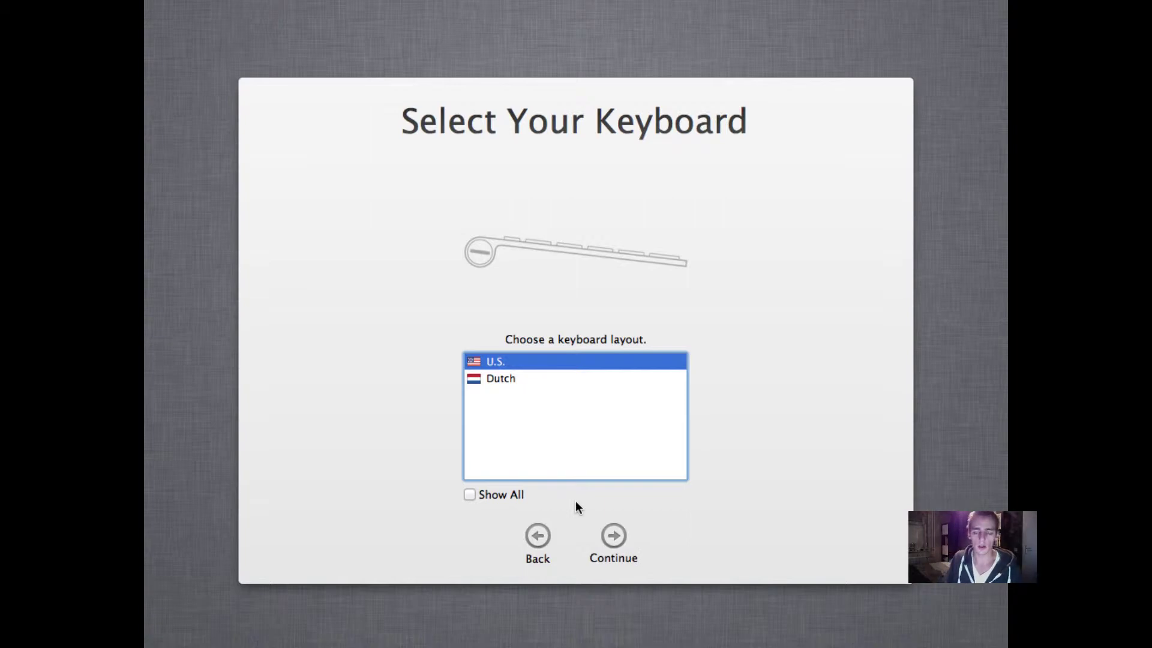
Keep the U.S. keyboard, skip data transfer, and decline Location Services
{"action": "left_click", "coordinate": [613, 536]}
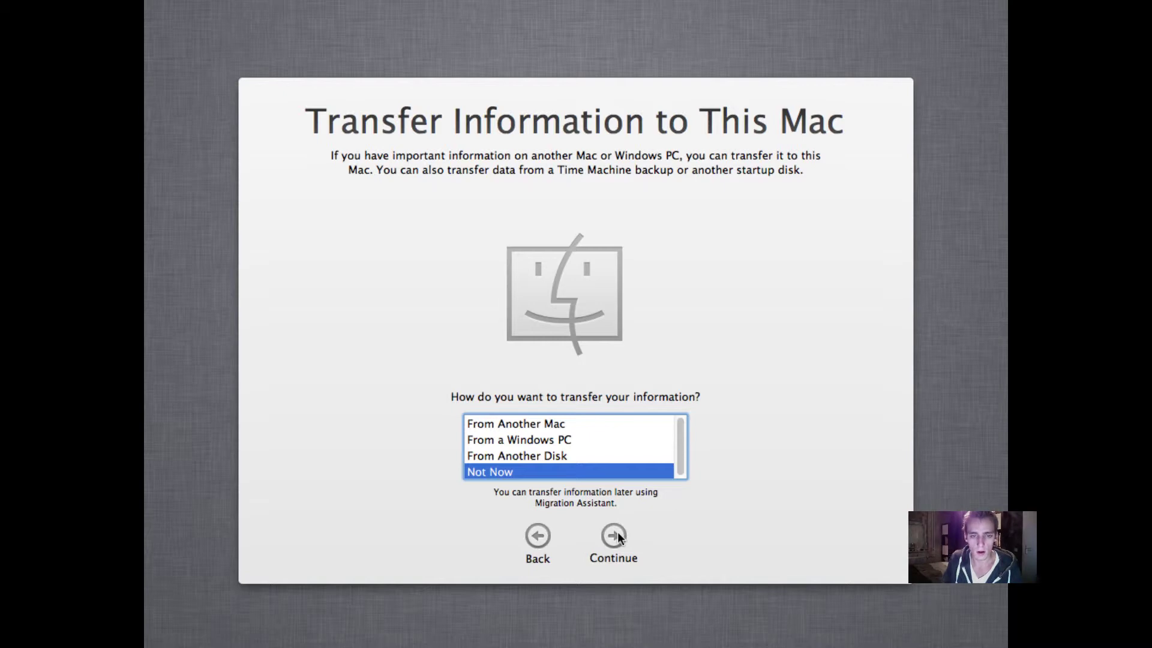
{"action": "left_click", "coordinate": [617, 534]}
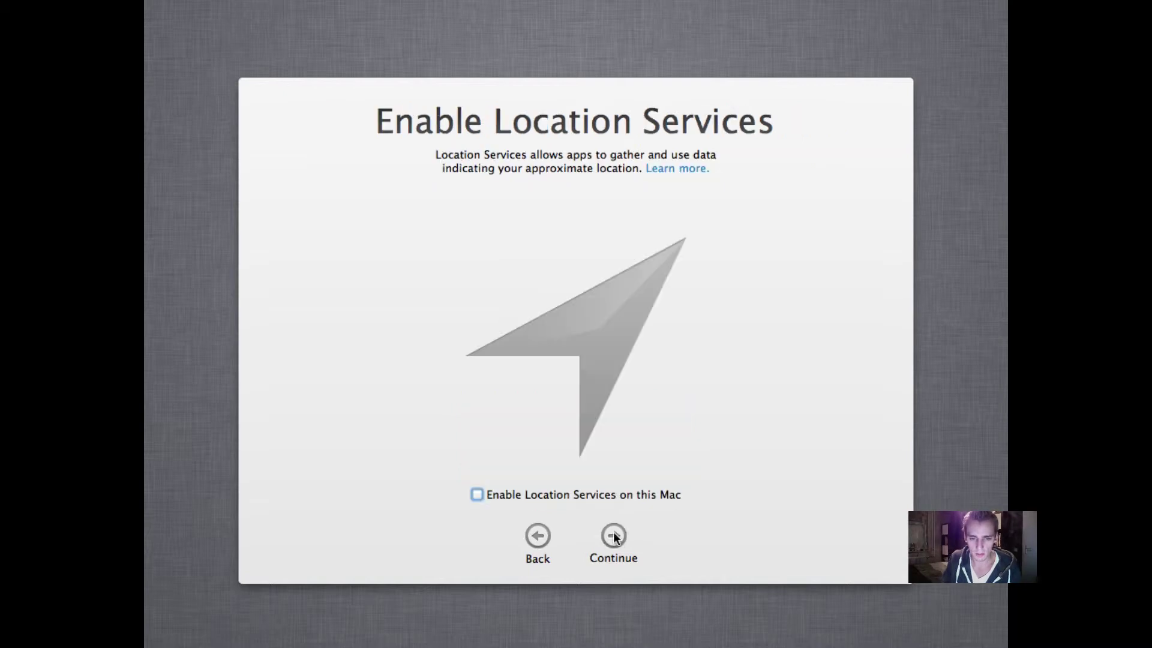
{"action": "left_click", "coordinate": [613, 536]}
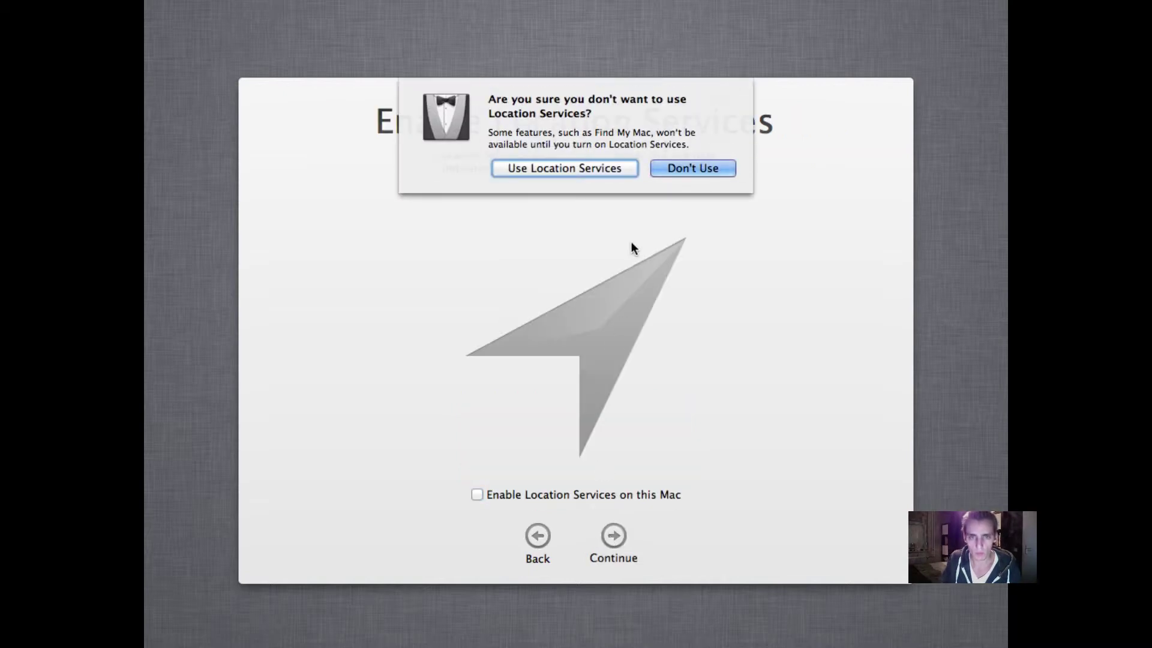
{"action": "left_click", "coordinate": [688, 168]}
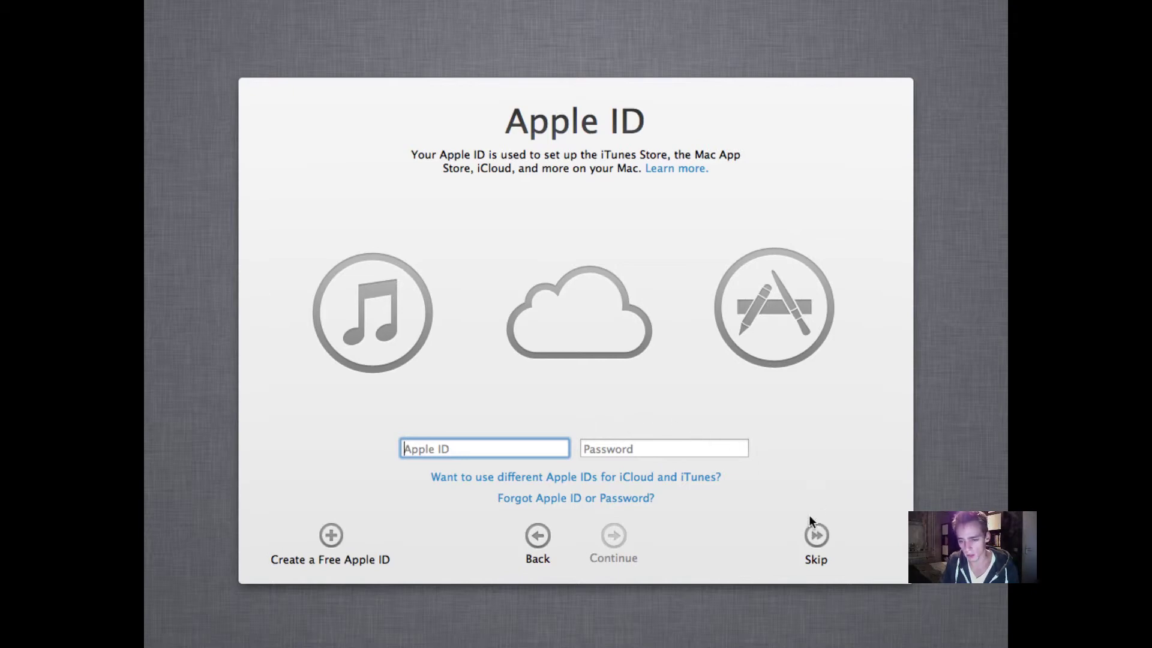
Skip the Apple ID sign-in and agree to the OS X Software License Agreement
{"action": "left_click", "coordinate": [818, 534]}
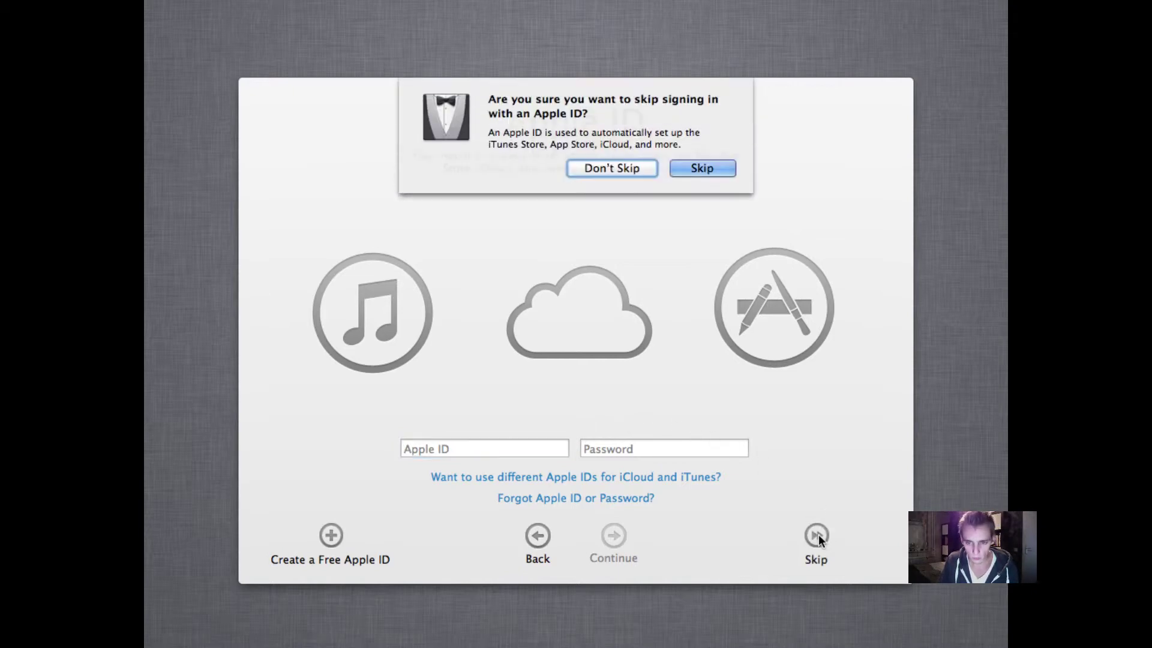
{"action": "left_click", "coordinate": [678, 172]}
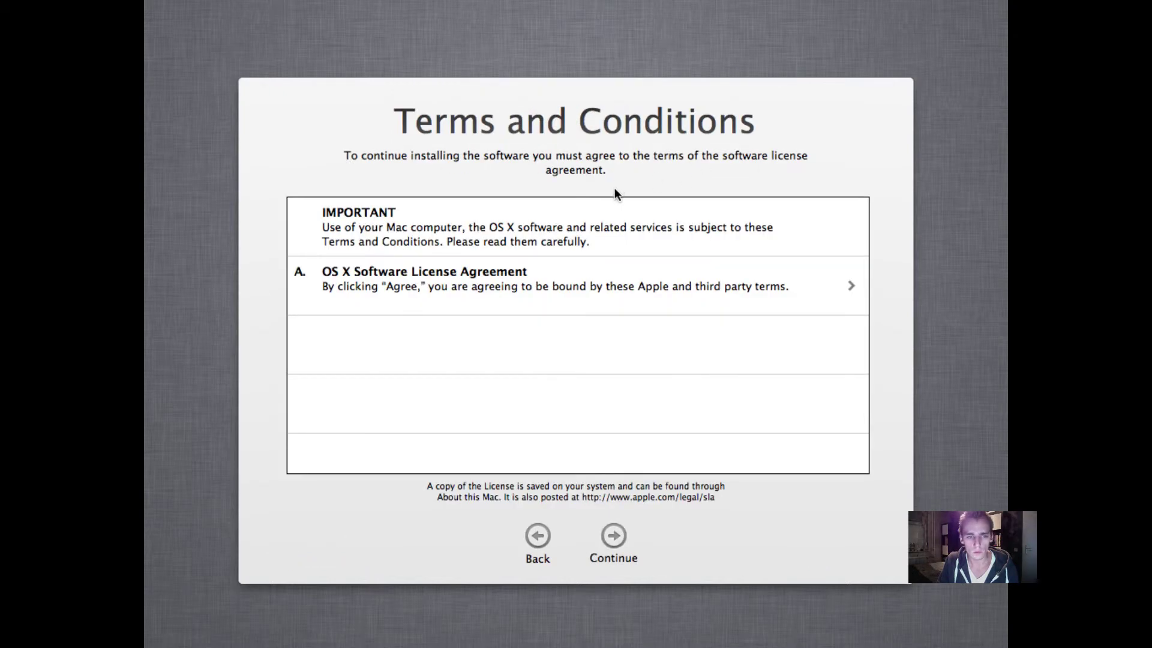
{"action": "left_click", "coordinate": [610, 524]}
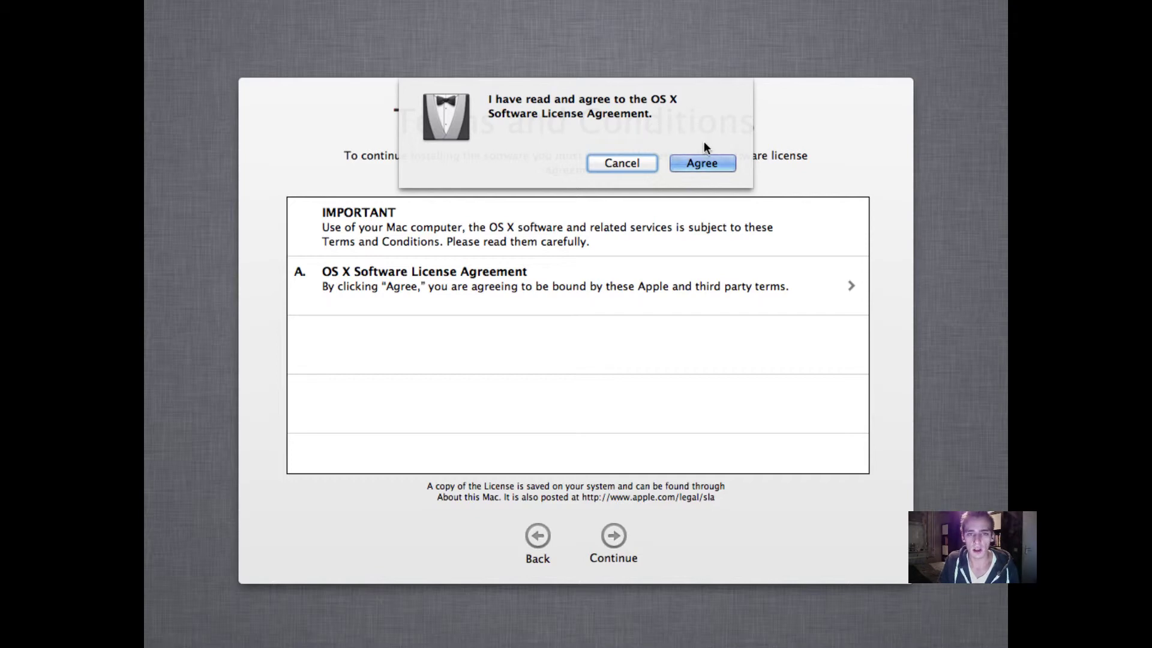
{"action": "left_click", "coordinate": [708, 159]}
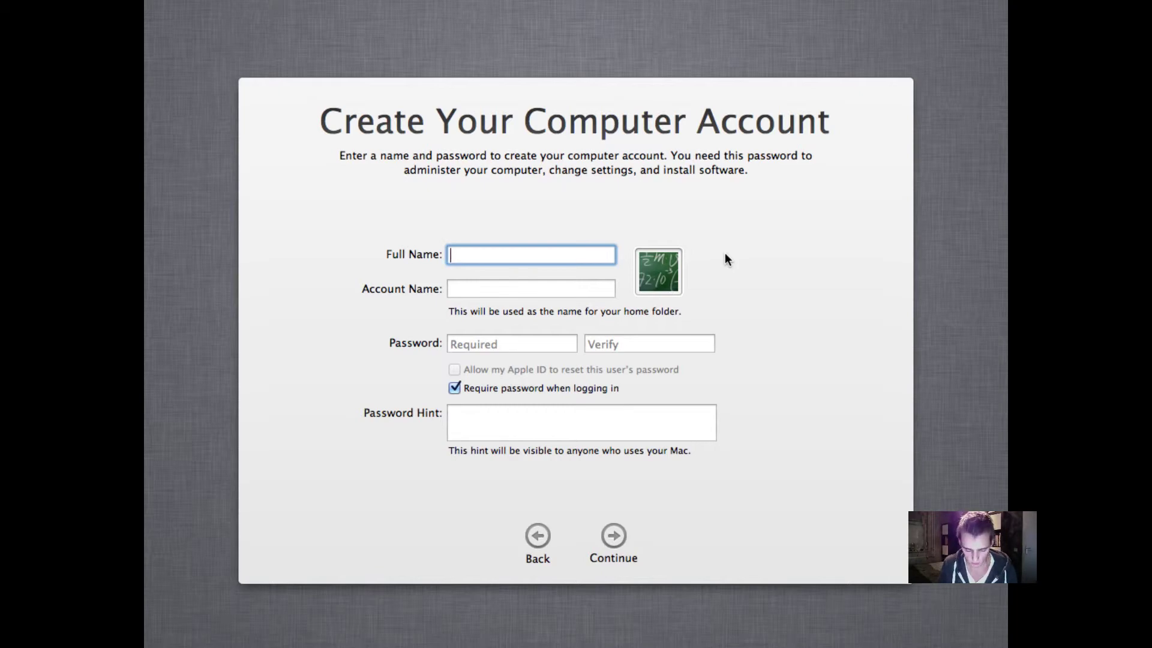
Create the account 'User' (account name user) with a verified password and hint 'default'
{"action": "type", "text": "User"}
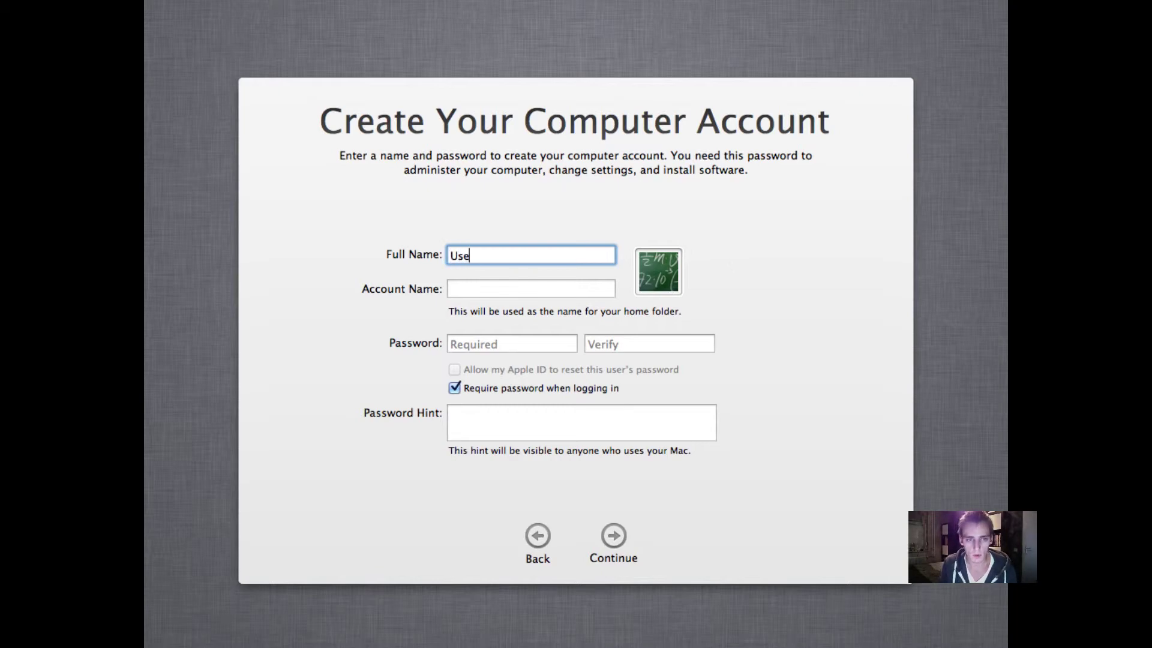
{"action": "left_click", "coordinate": [568, 294]}
{"action": "left_click", "coordinate": [538, 345]}
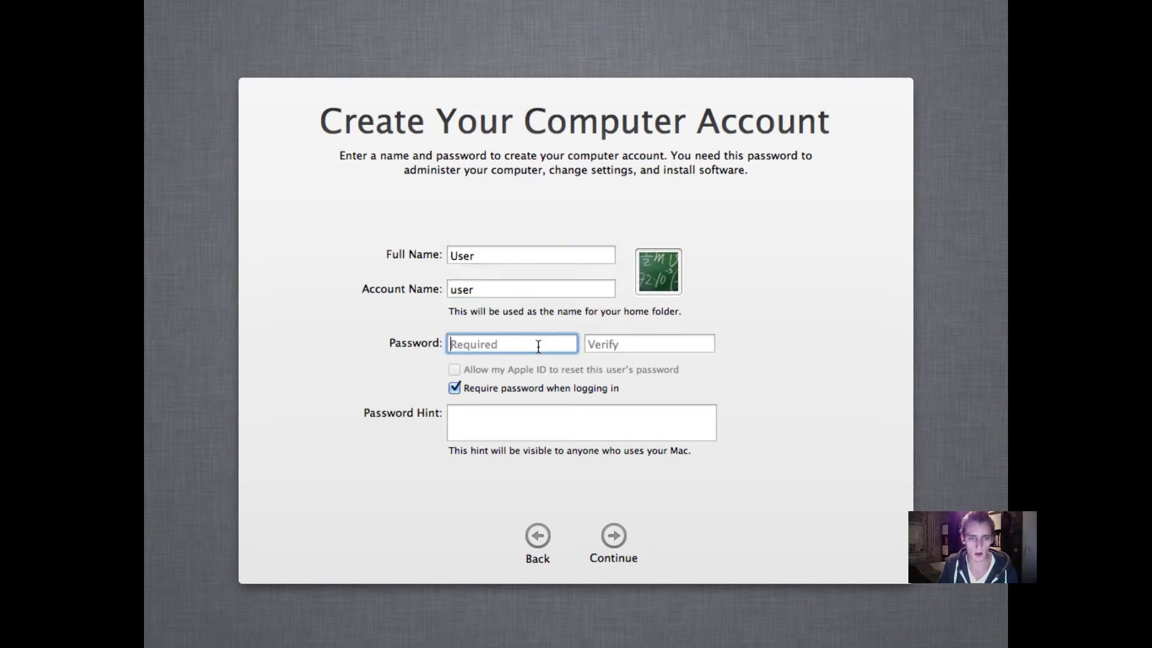
{"action": "type", "text": "•••••••"}
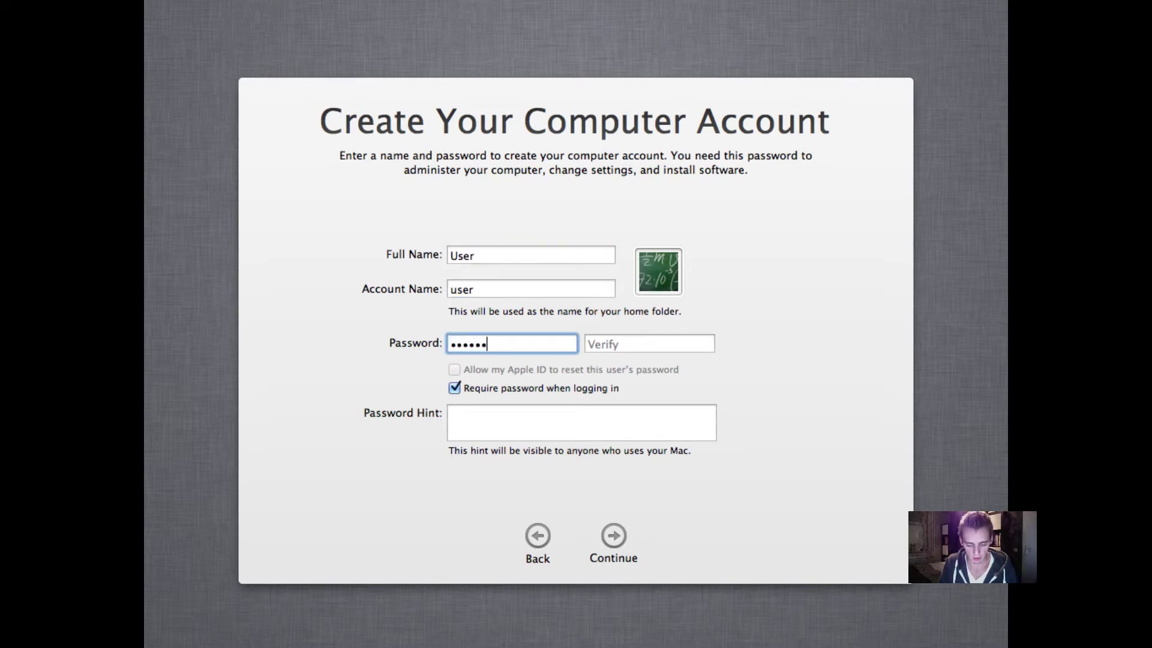
{"action": "key", "text": "Tab"}
{"action": "type", "text": "•••••••"}
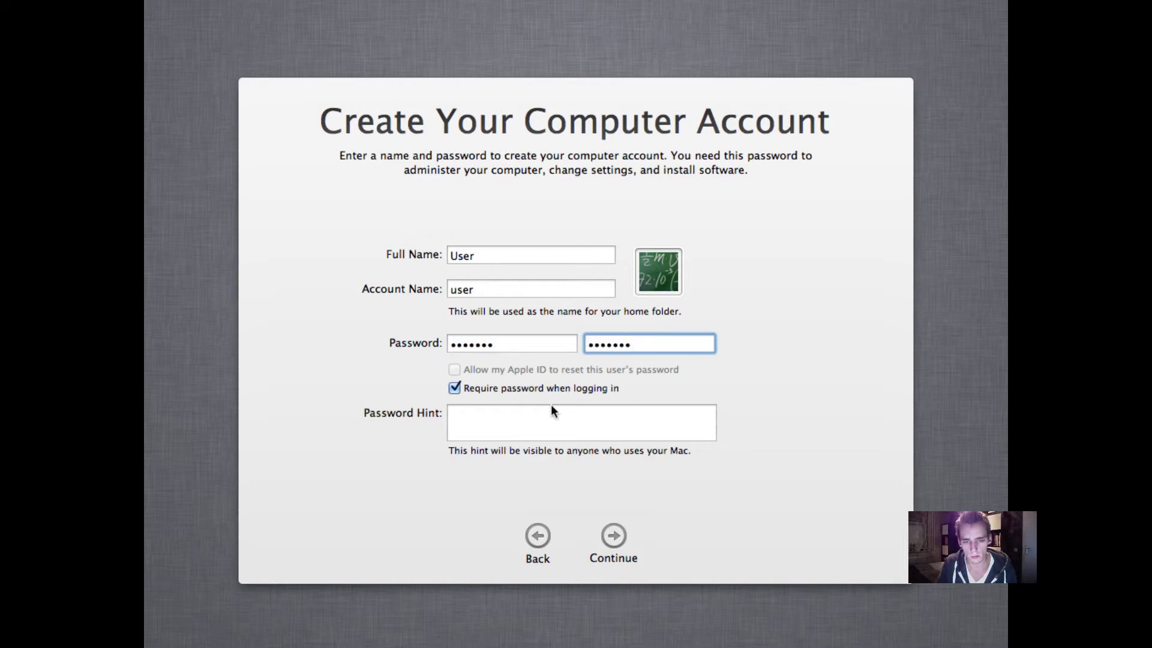
{"action": "left_click", "coordinate": [551, 422]}
{"action": "type", "text": "default"}
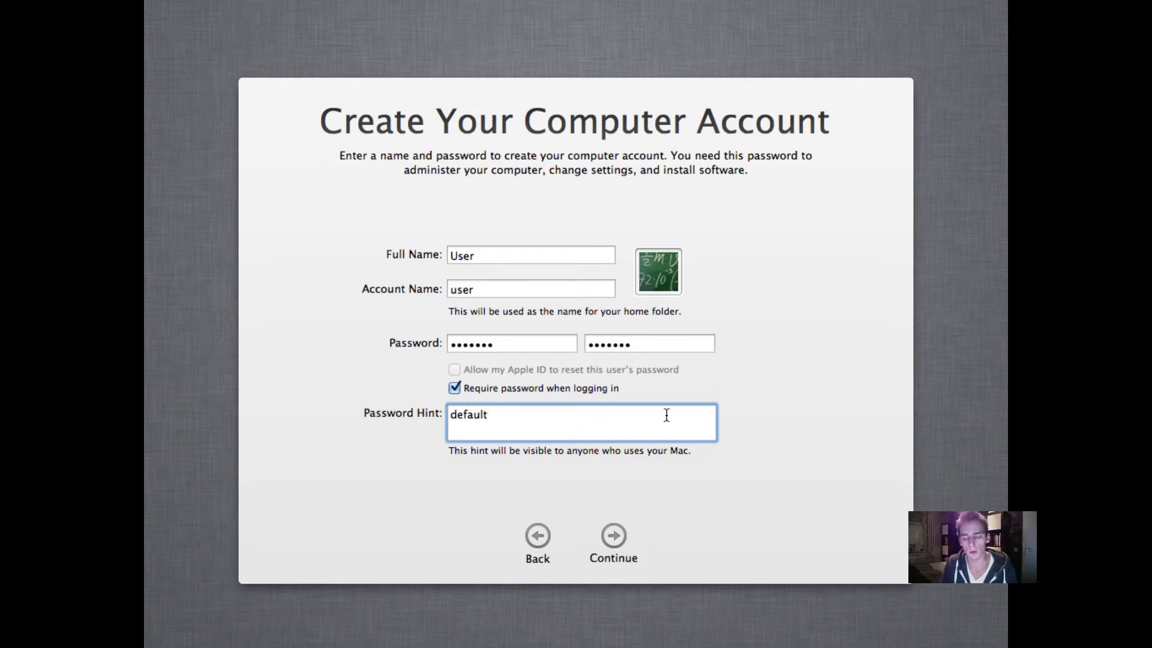
{"action": "left_click", "coordinate": [612, 536]}
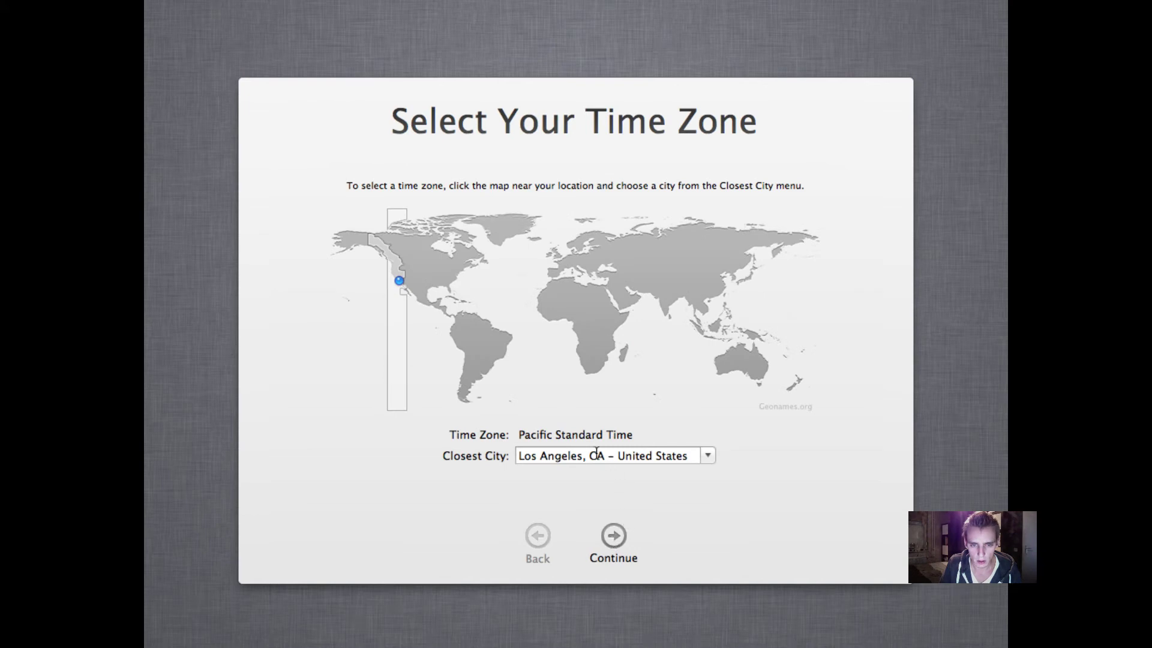
Replace Los Angeles with Amsterdam – Netherlands as the closest city and continue
{"action": "left_click", "coordinate": [571, 454]}
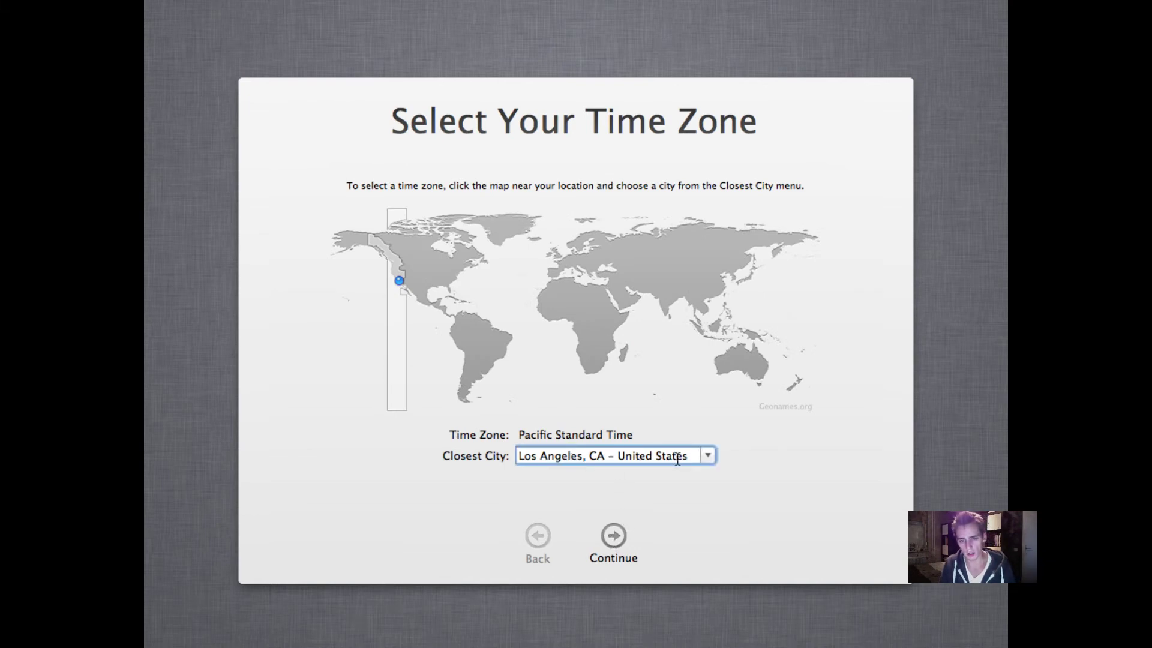
{"action": "left_click_drag", "start_coordinate": [688, 456], "coordinate": [460, 438]}
{"action": "key", "text": "BackSpace"}
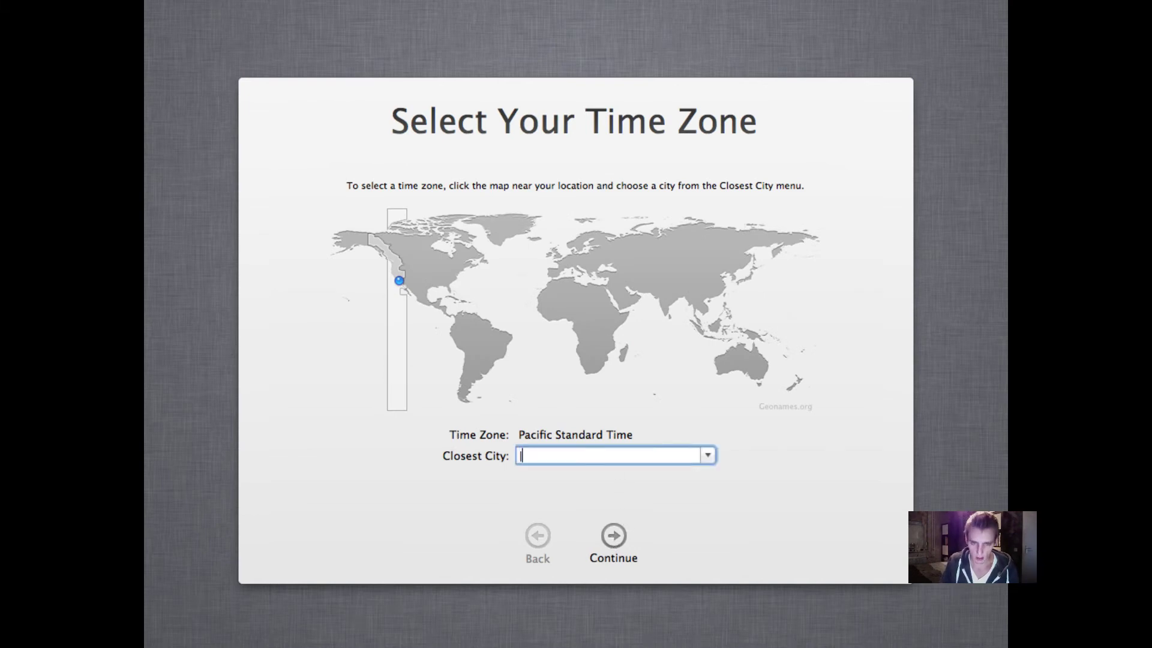
{"action": "type", "text": "Amsterdam – Netherlands"}
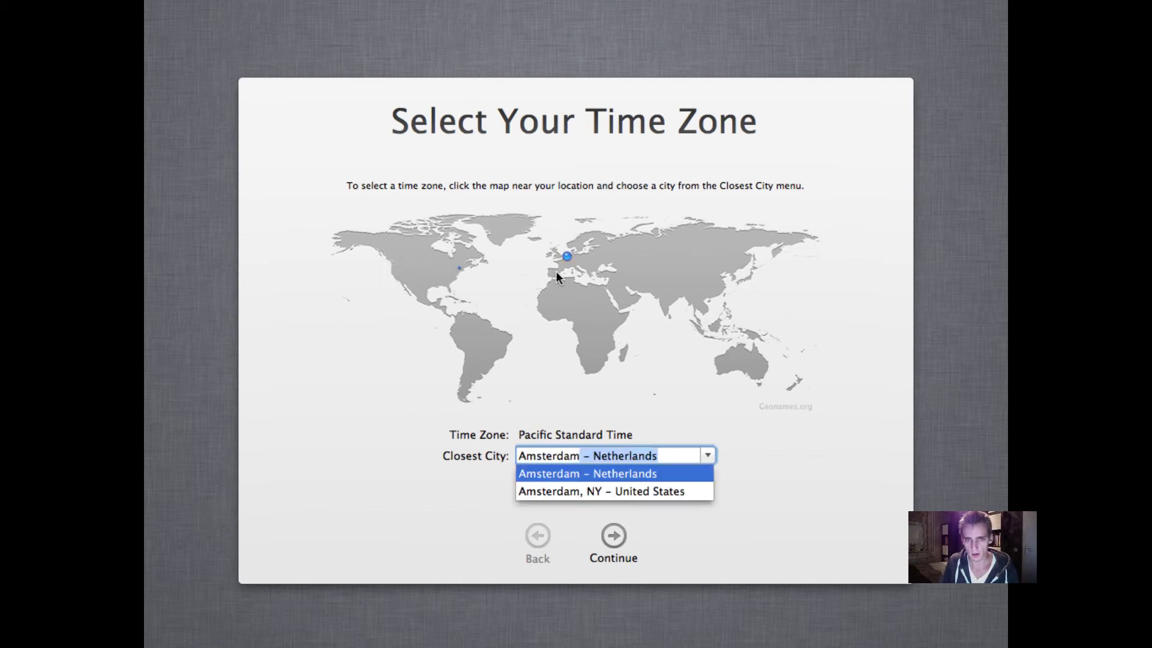
{"action": "left_click", "coordinate": [617, 531]}
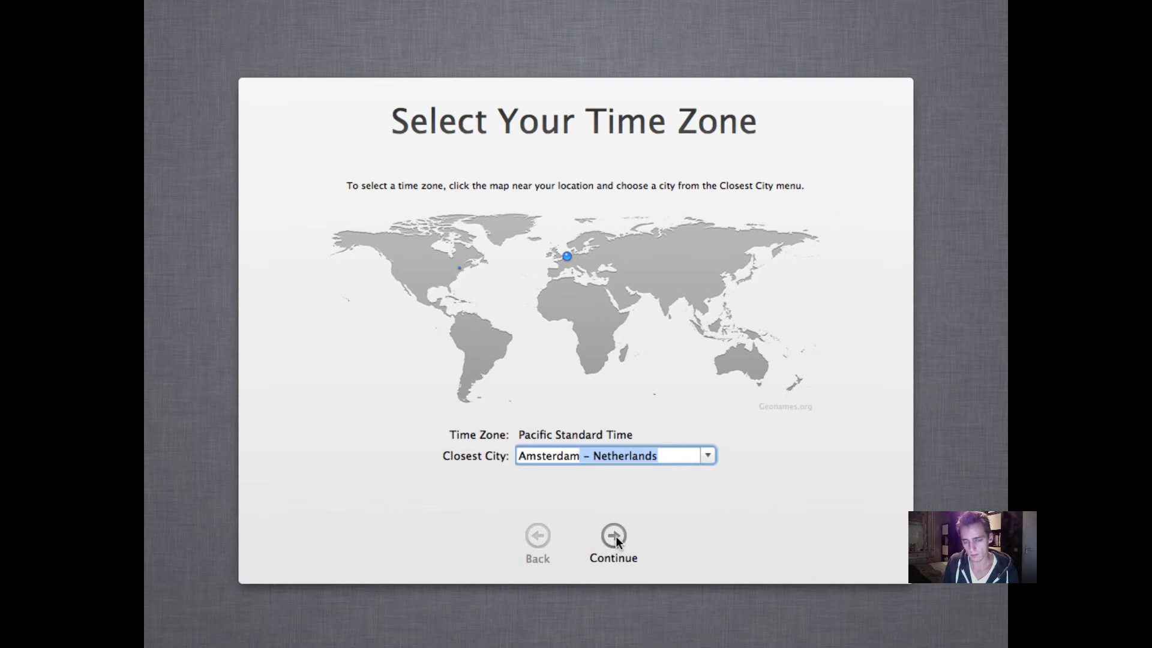
{"action": "left_click", "coordinate": [665, 459]}
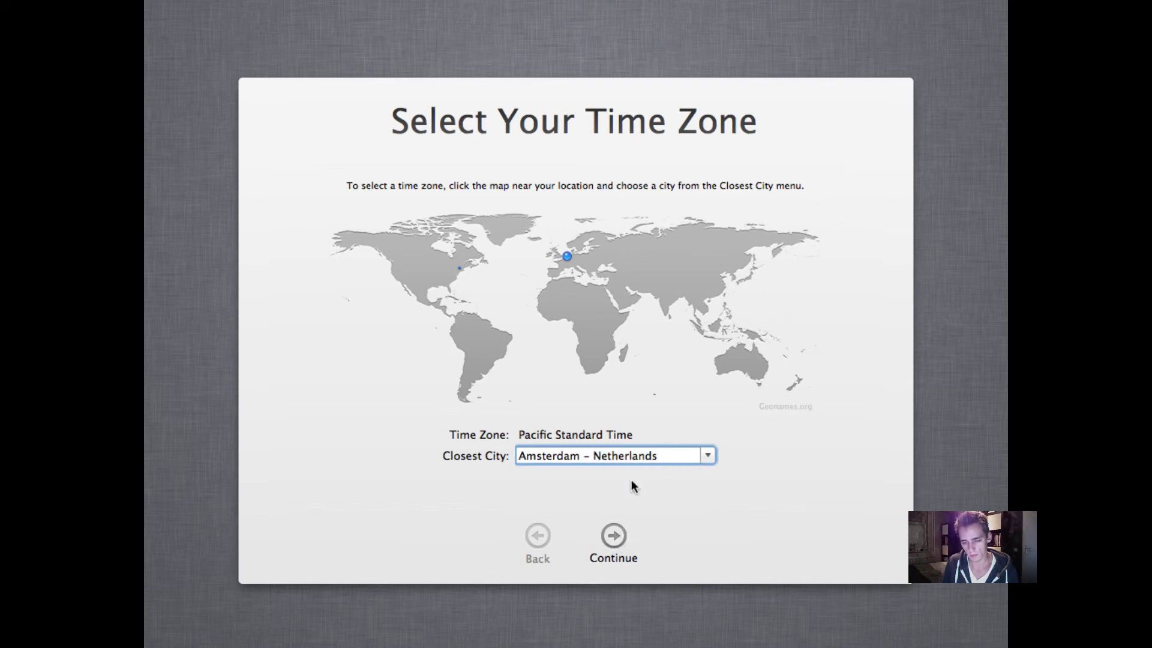
{"action": "left_click", "coordinate": [613, 535]}
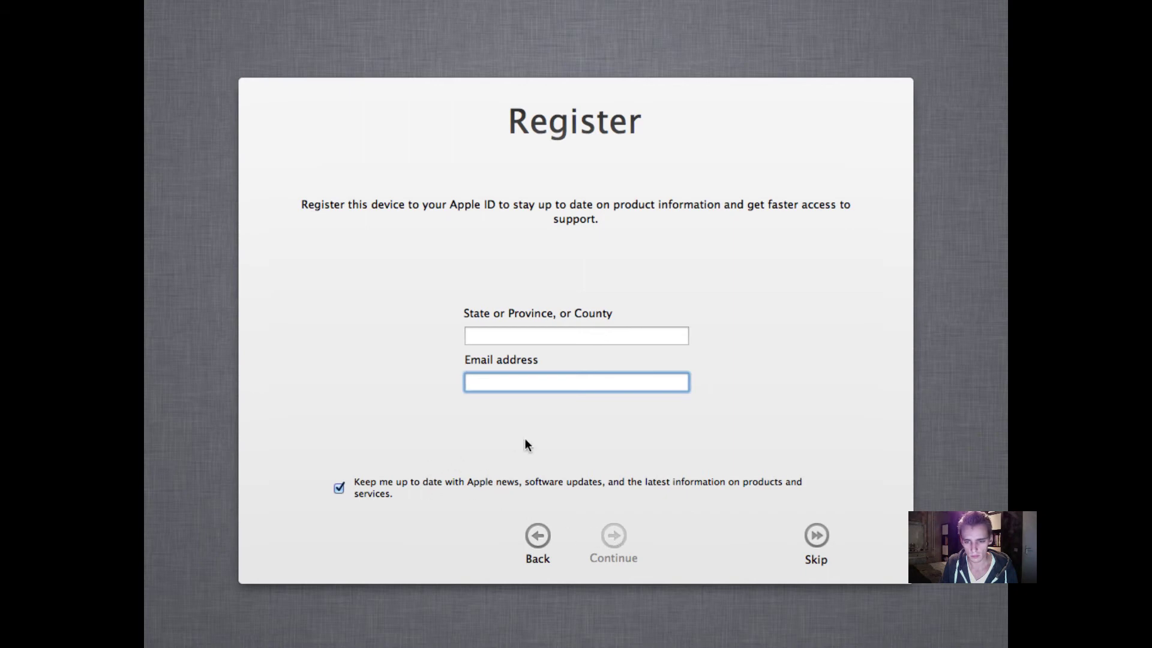
Enter an e-mail address, skip registration, and finish setup to the Mac desktop
{"action": "type", "text": "test@test.com"}
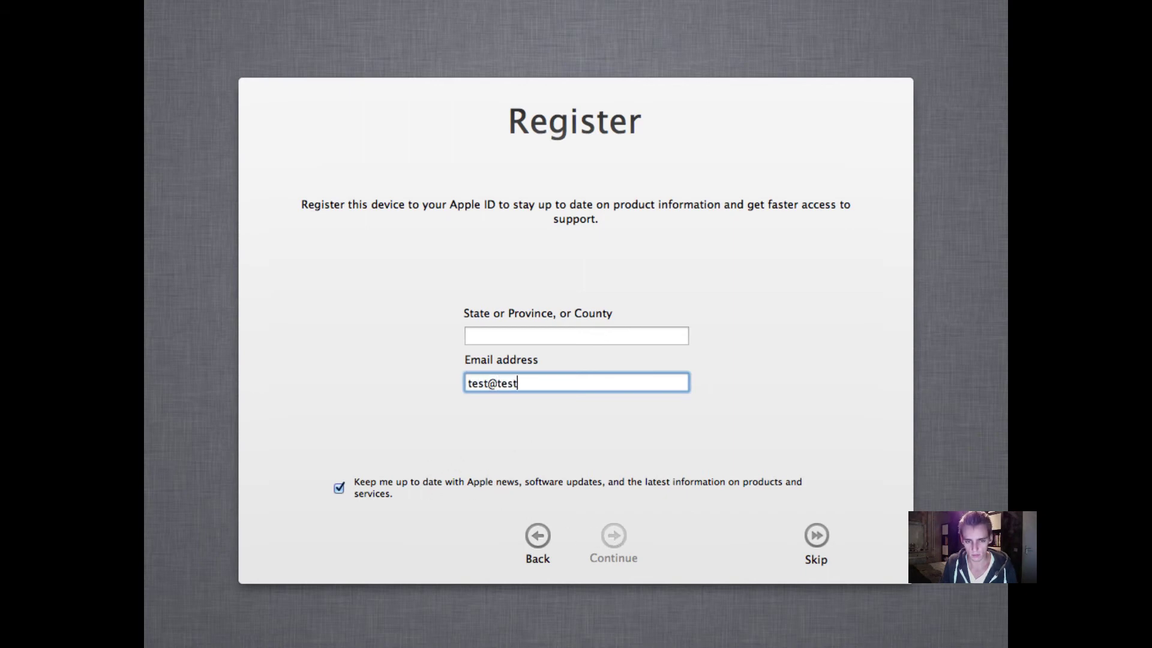
{"action": "left_click", "coordinate": [818, 530]}
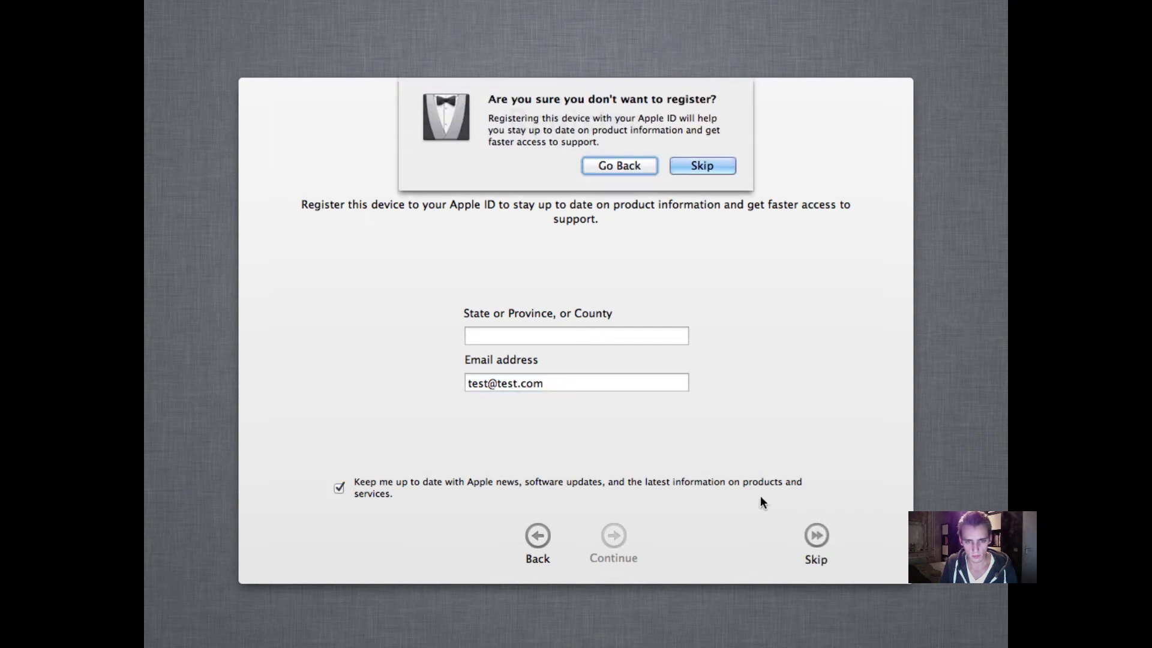
{"action": "left_click", "coordinate": [695, 167]}
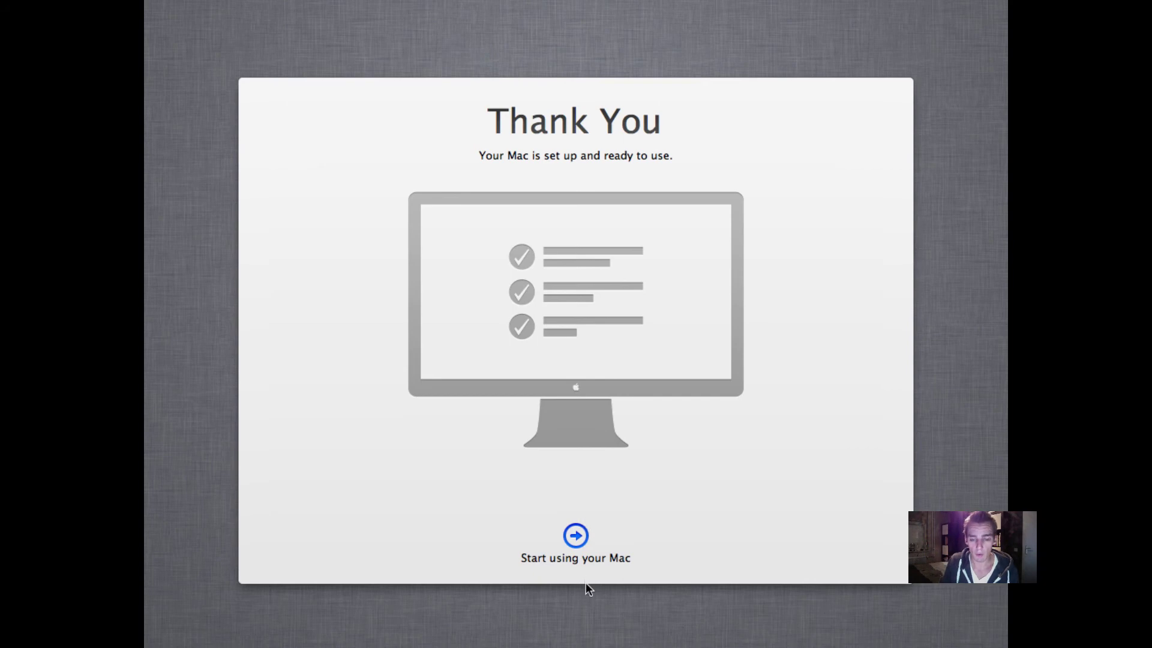
{"action": "left_click", "coordinate": [577, 537]}
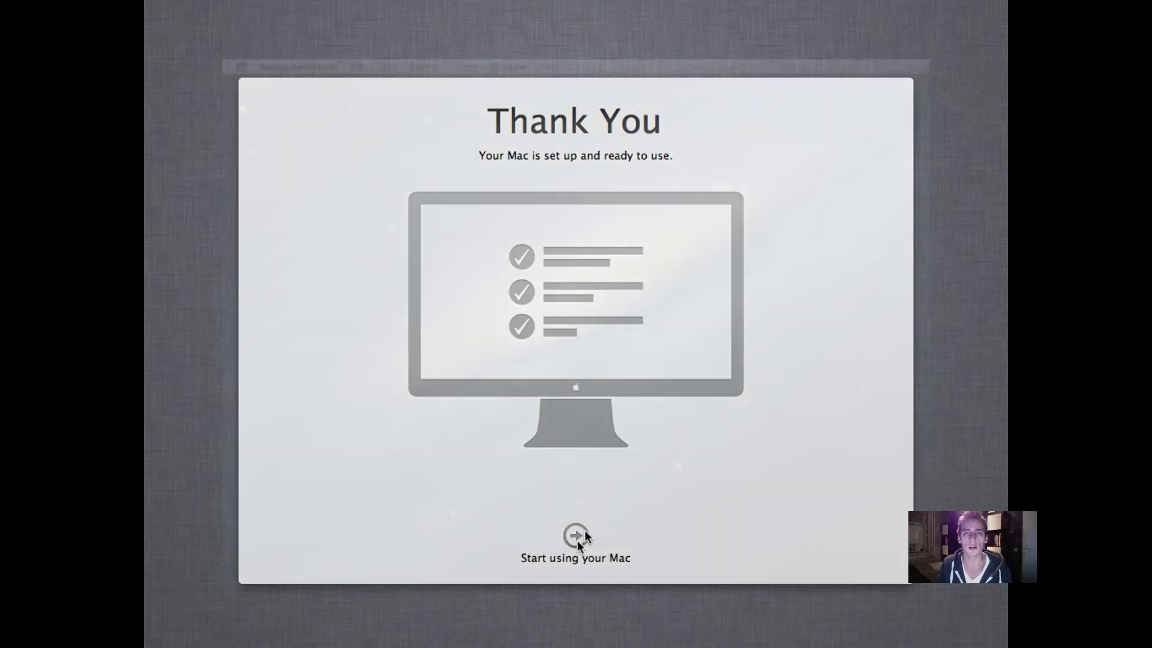